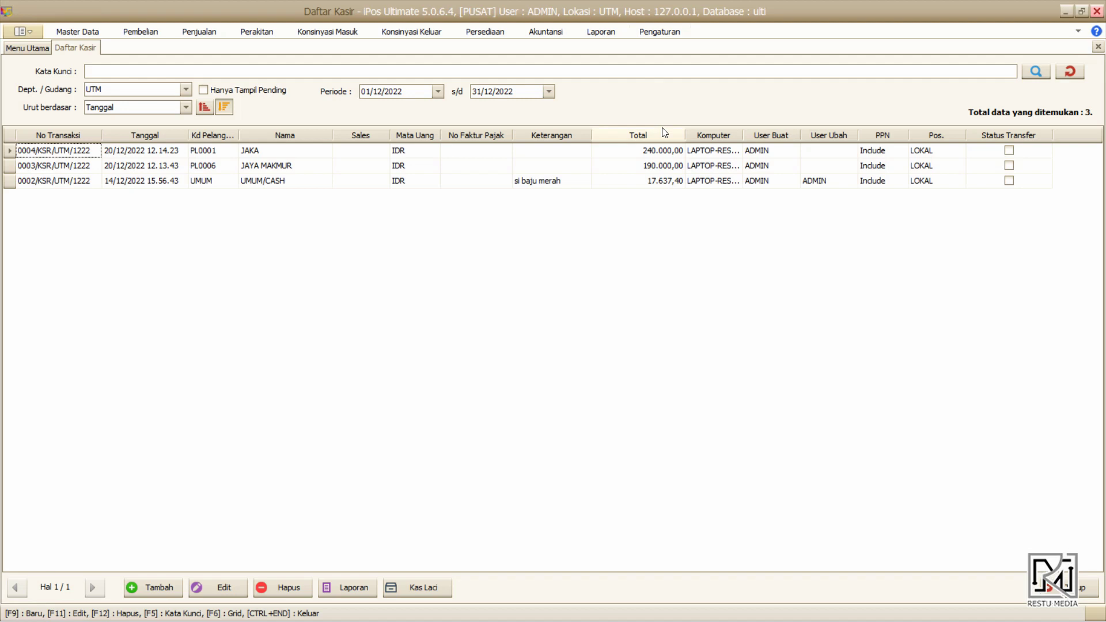
- Check the payment details of the most recent cashier transaction and close it without making changes
double_click(557, 152)
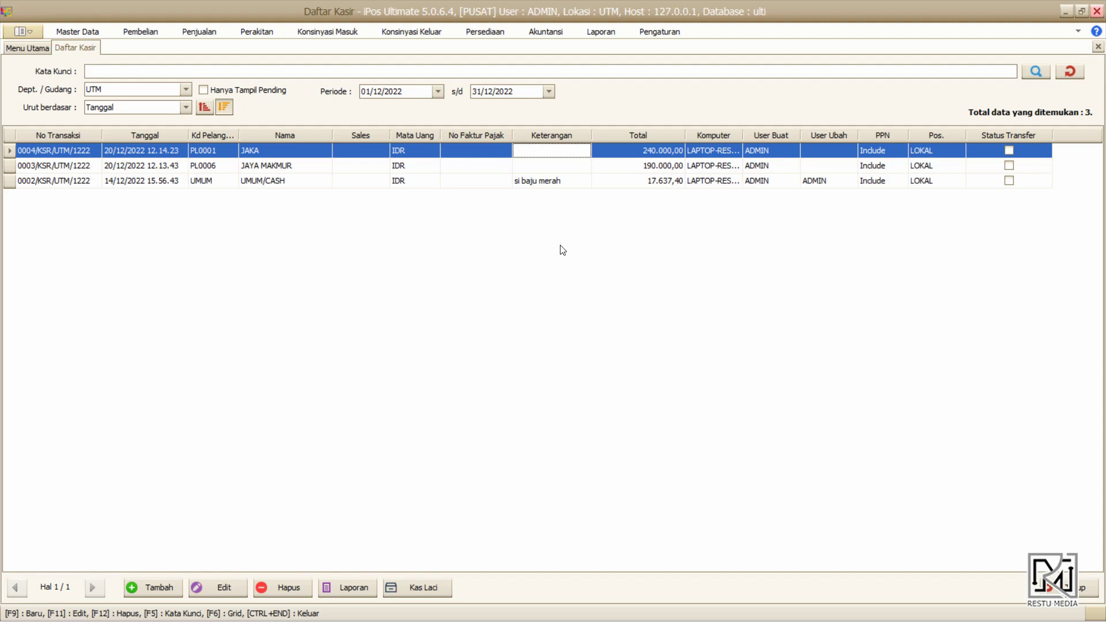
left_click(303, 154)
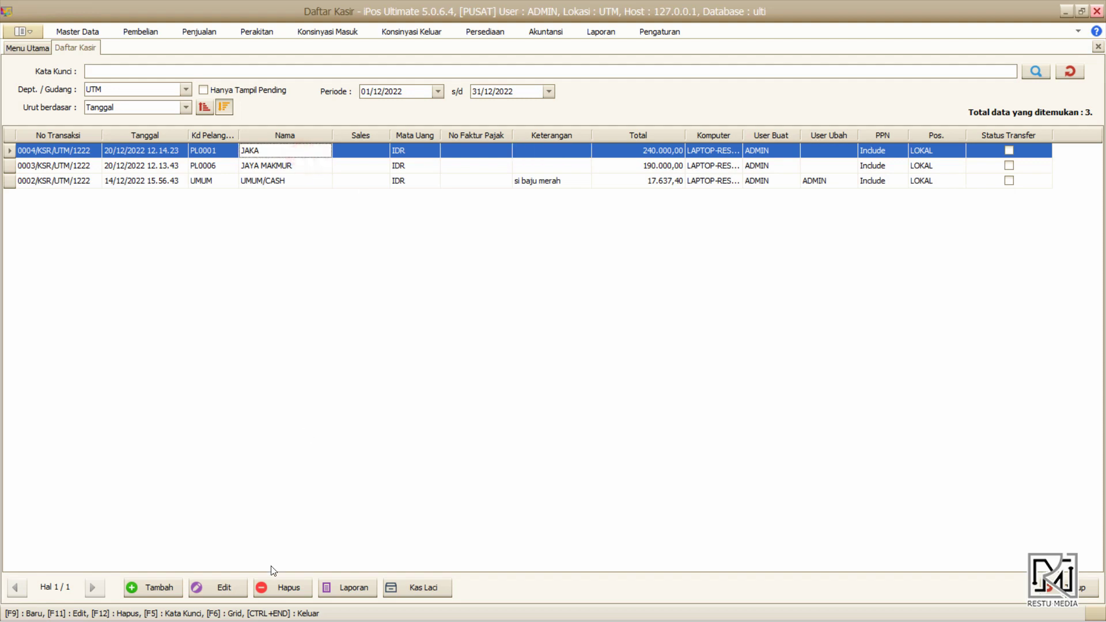
left_click(237, 589)
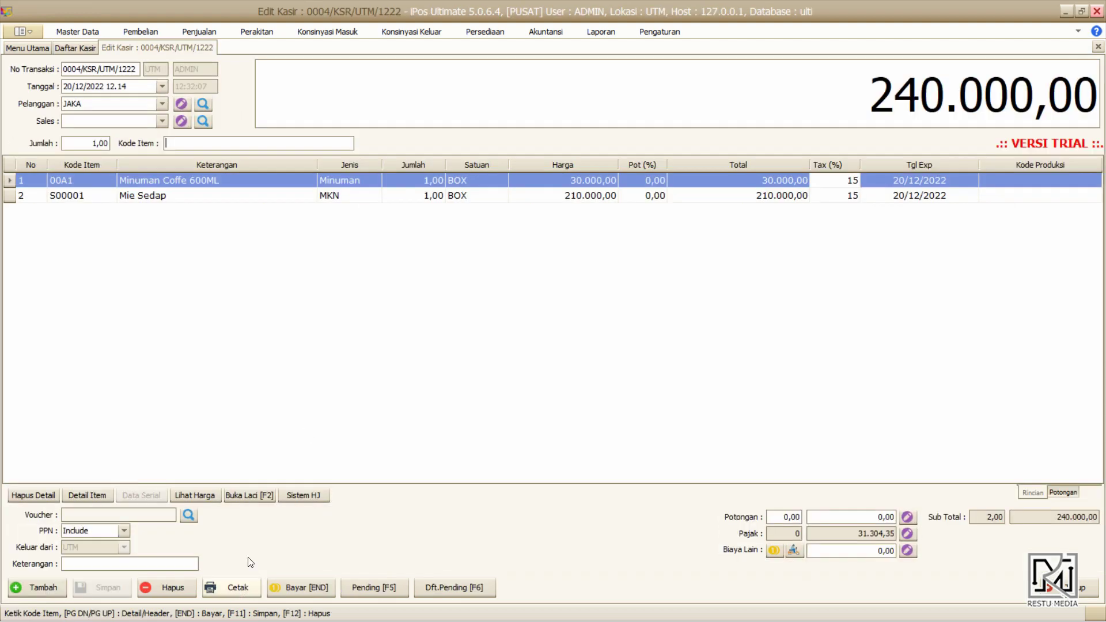
left_click(295, 587)
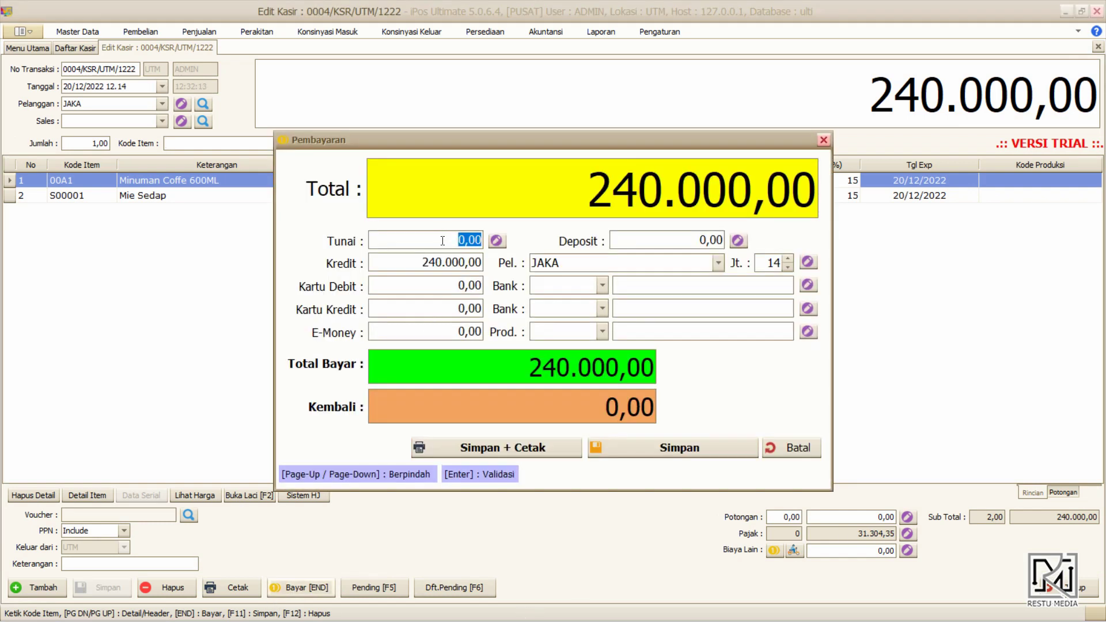
left_click(798, 455)
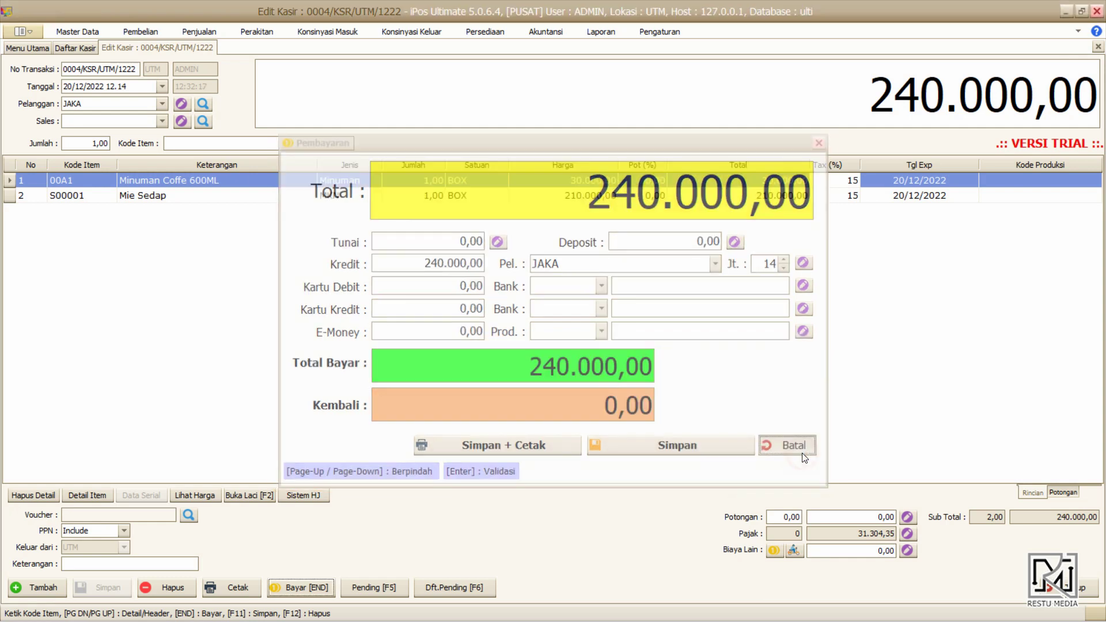
key("Escape")
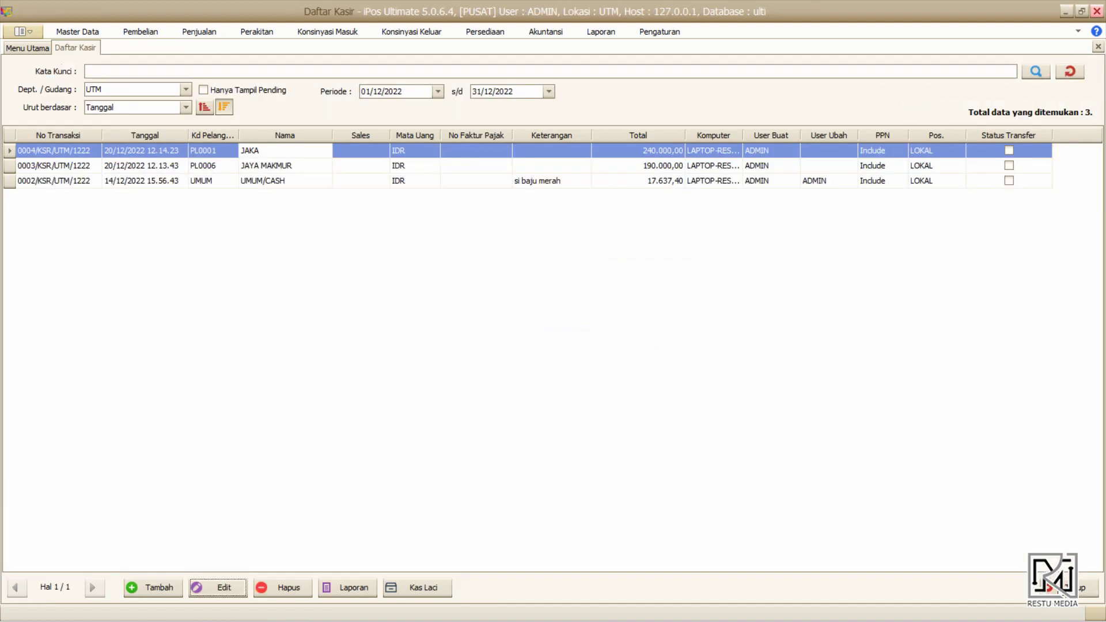
- Preview the Laporan Piutang Beredar report up to 20/12/2022 for all customers, and close the preview
left_click(210, 34)
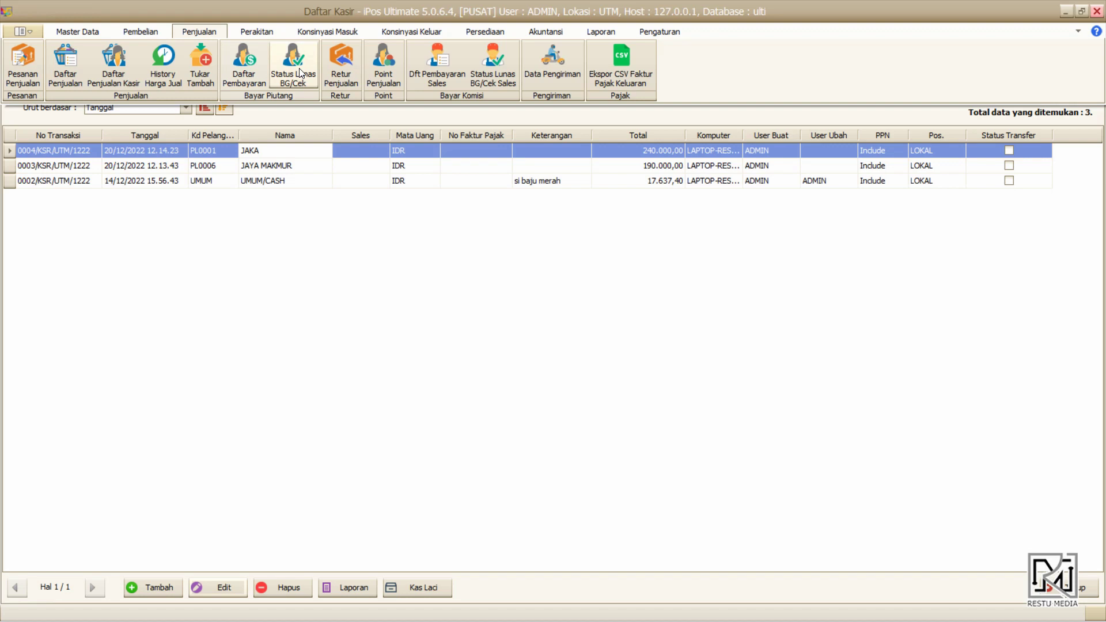
left_click(607, 35)
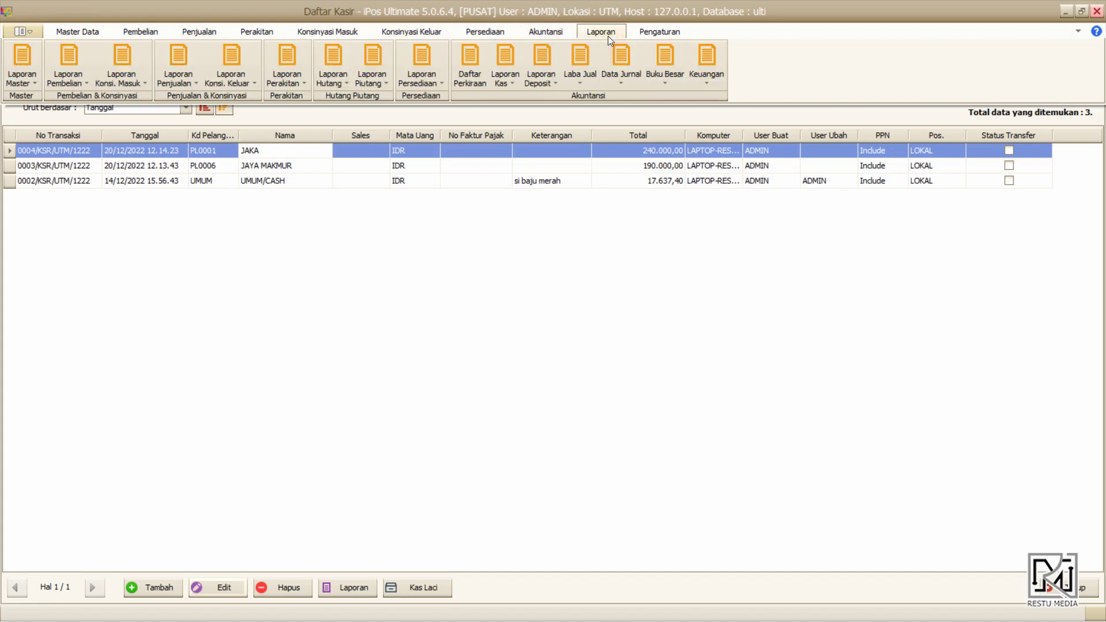
left_click(379, 85)
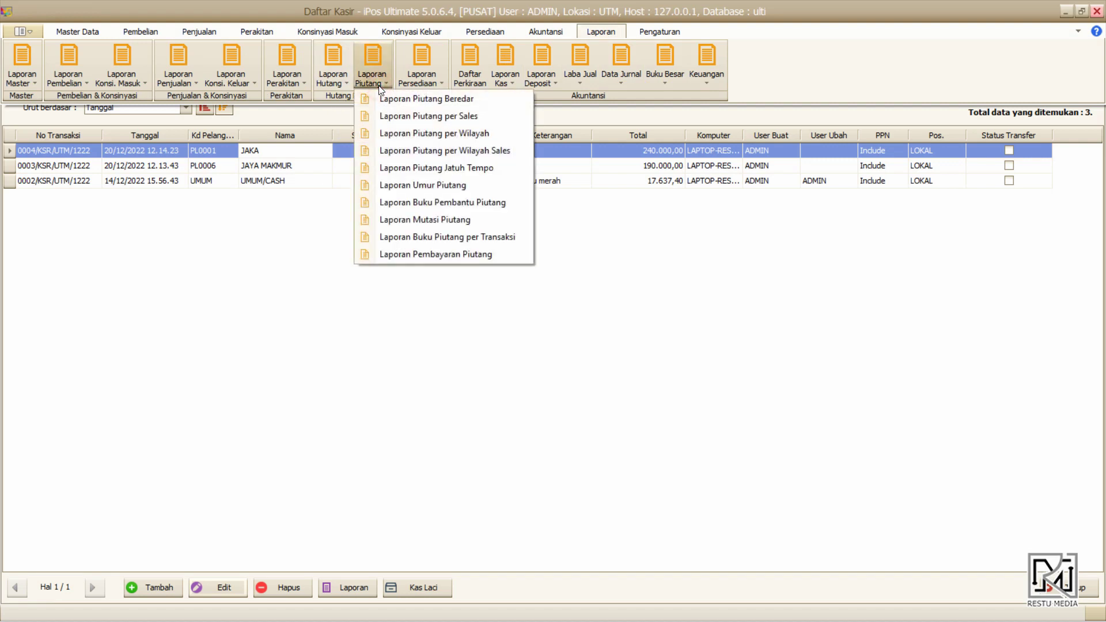
left_click(470, 102)
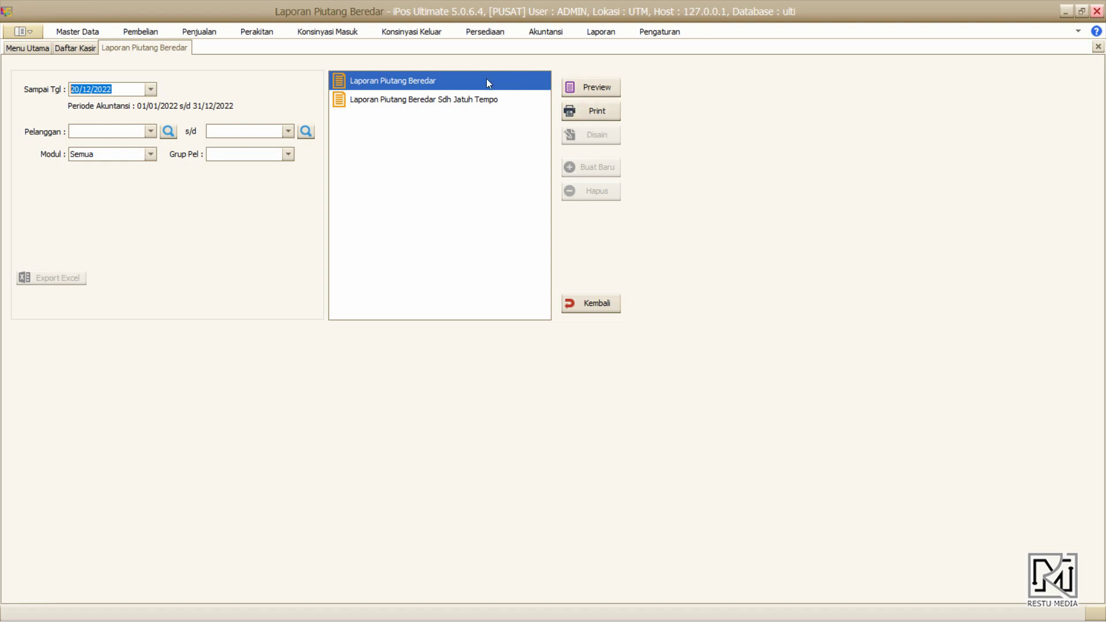
left_click(424, 81)
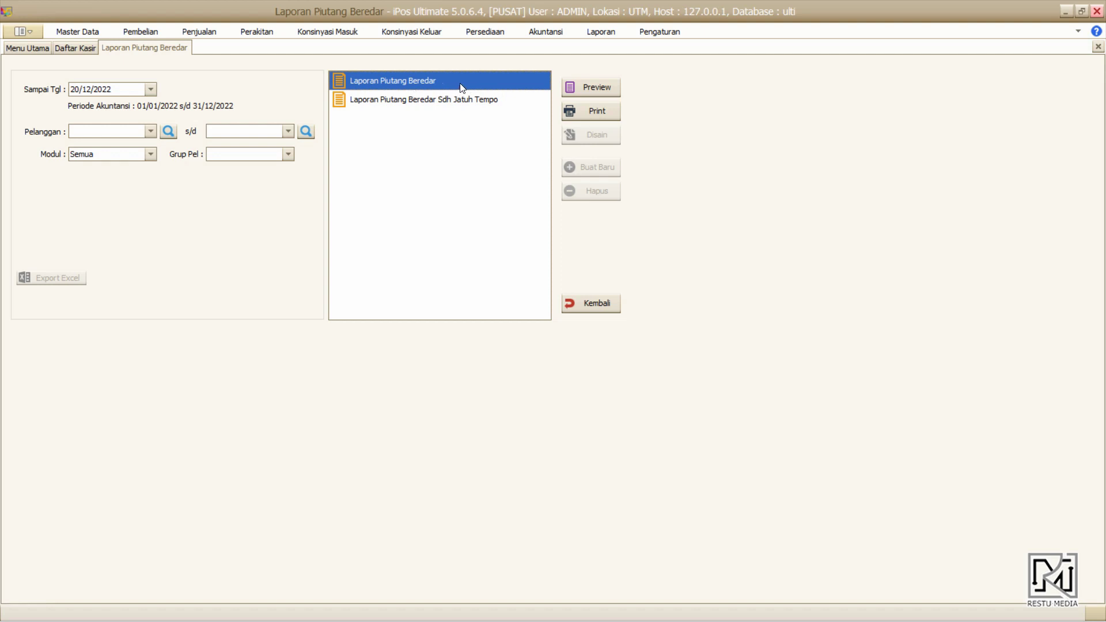
left_click(600, 91)
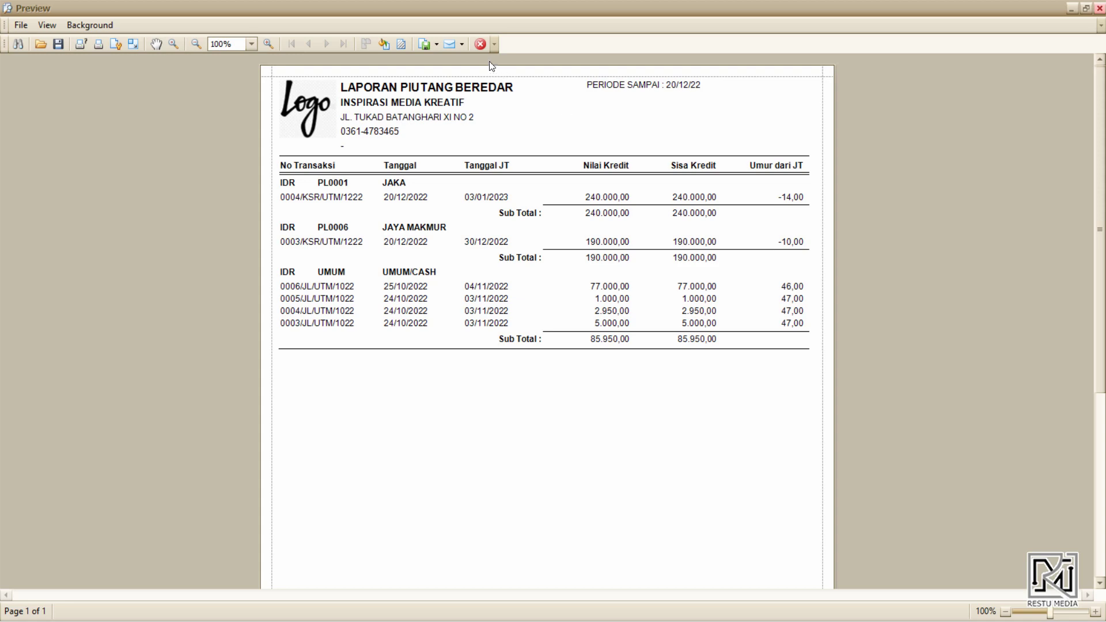
left_click(481, 47)
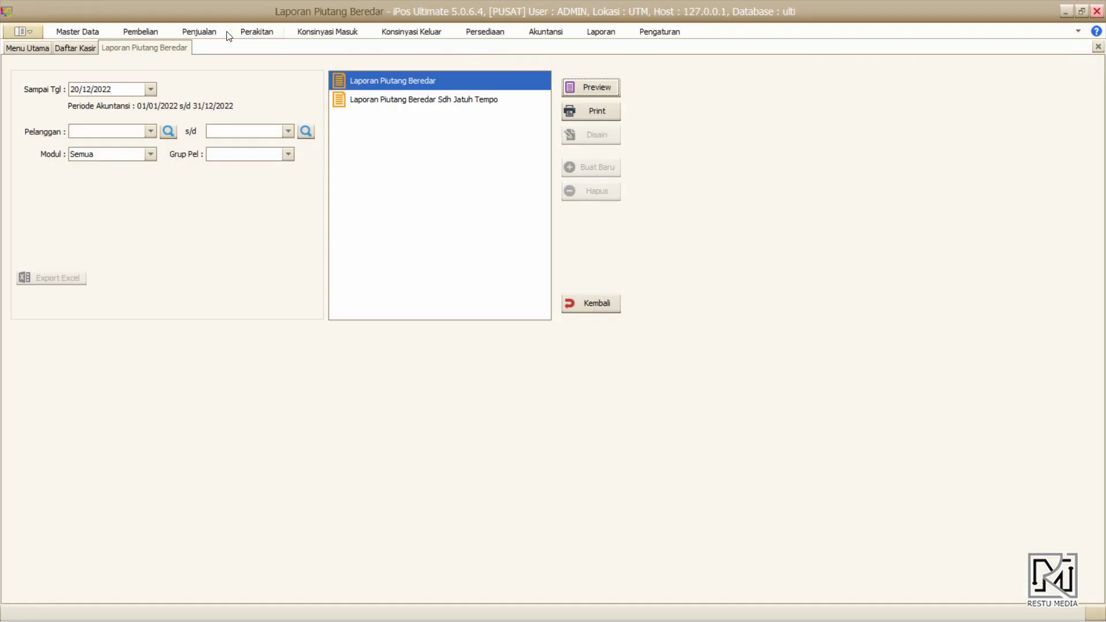
- Start a new receivable payment (Pembayaran Piutang) and set its customer to UMUM/CASH
left_click(207, 35)
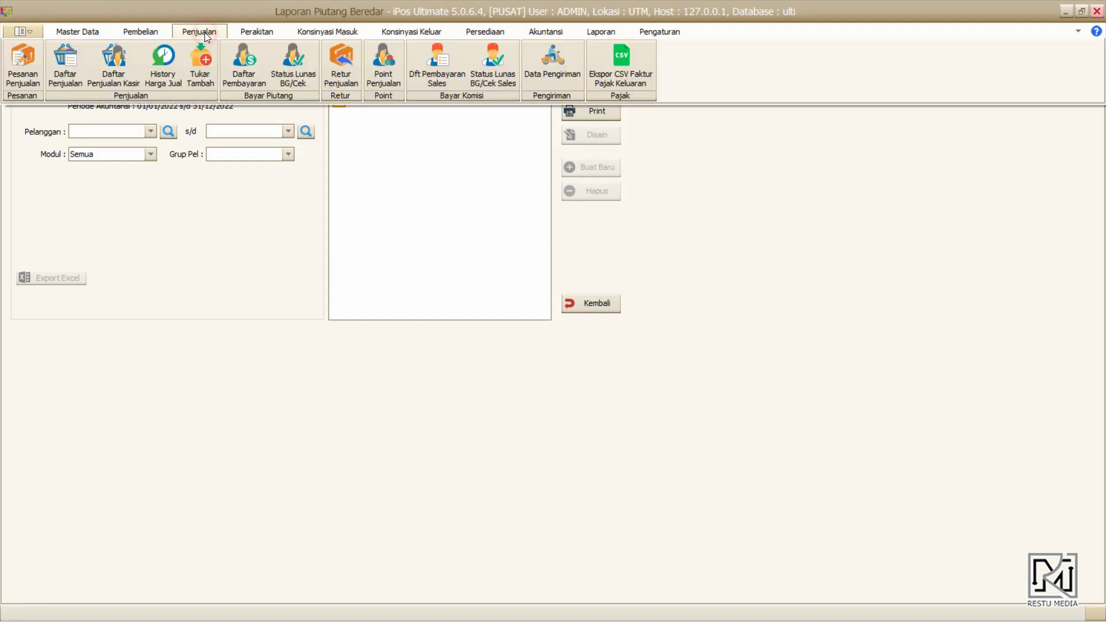
left_click(247, 75)
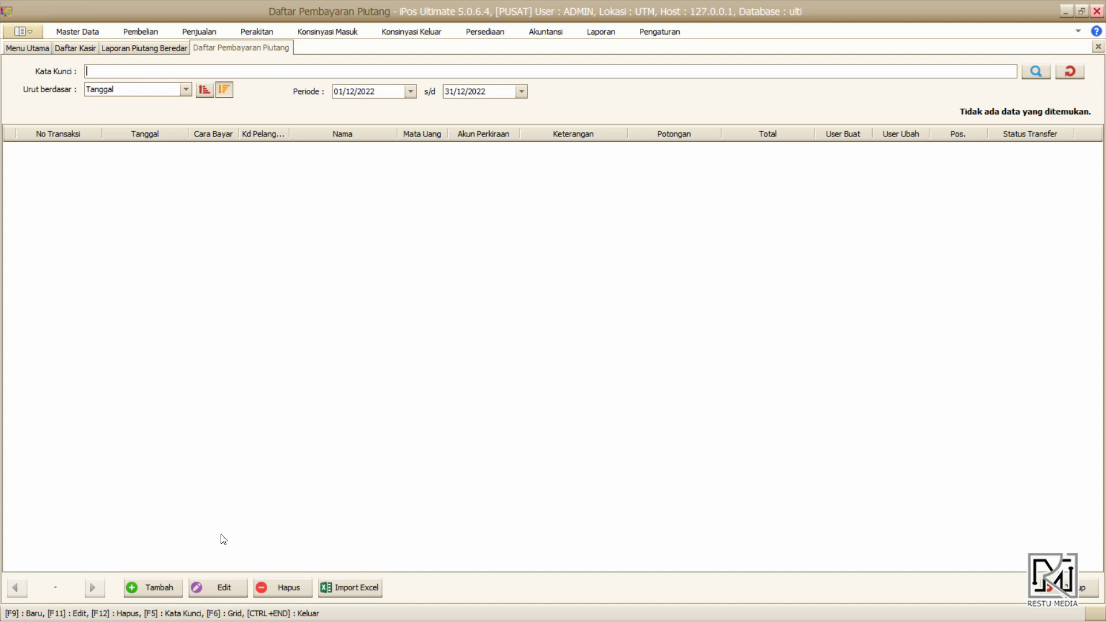
left_click(173, 583)
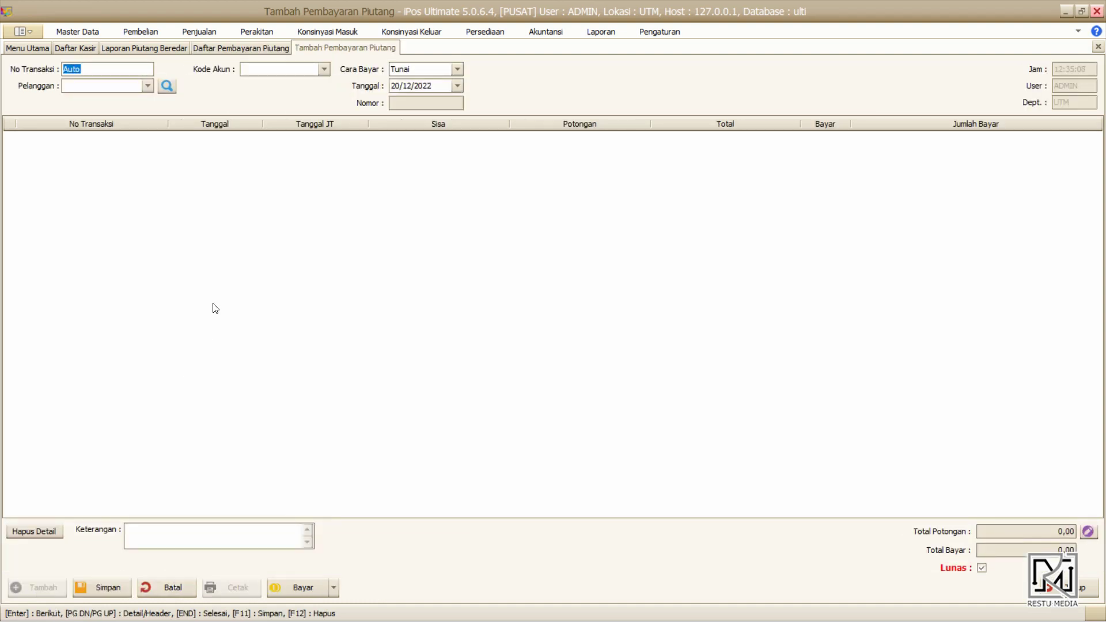
left_click(151, 86)
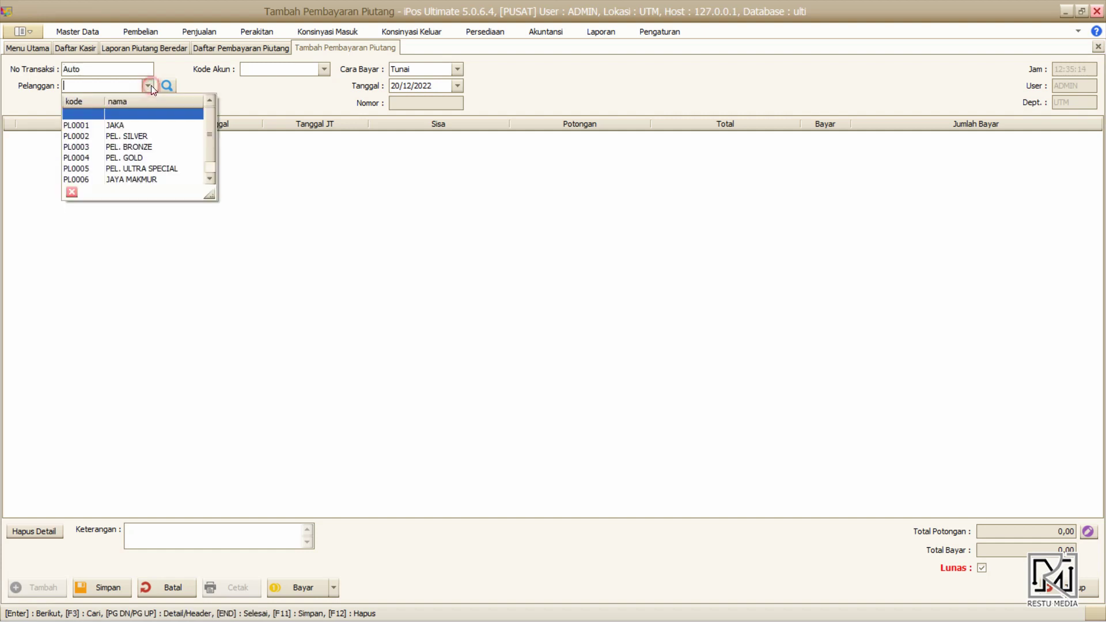
left_click(146, 179)
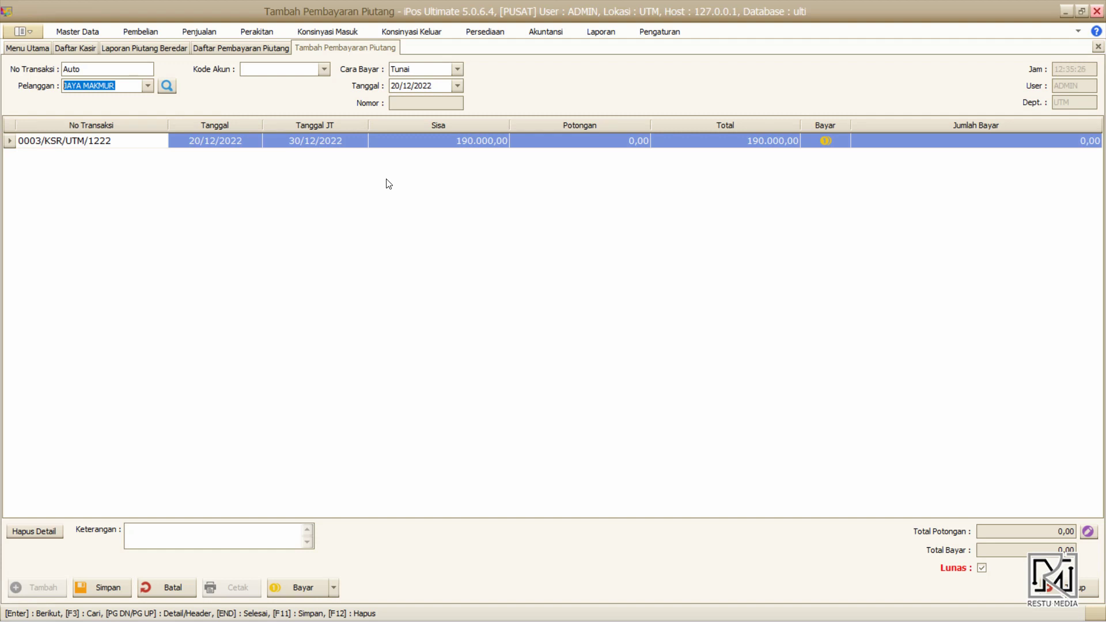
left_click(148, 86)
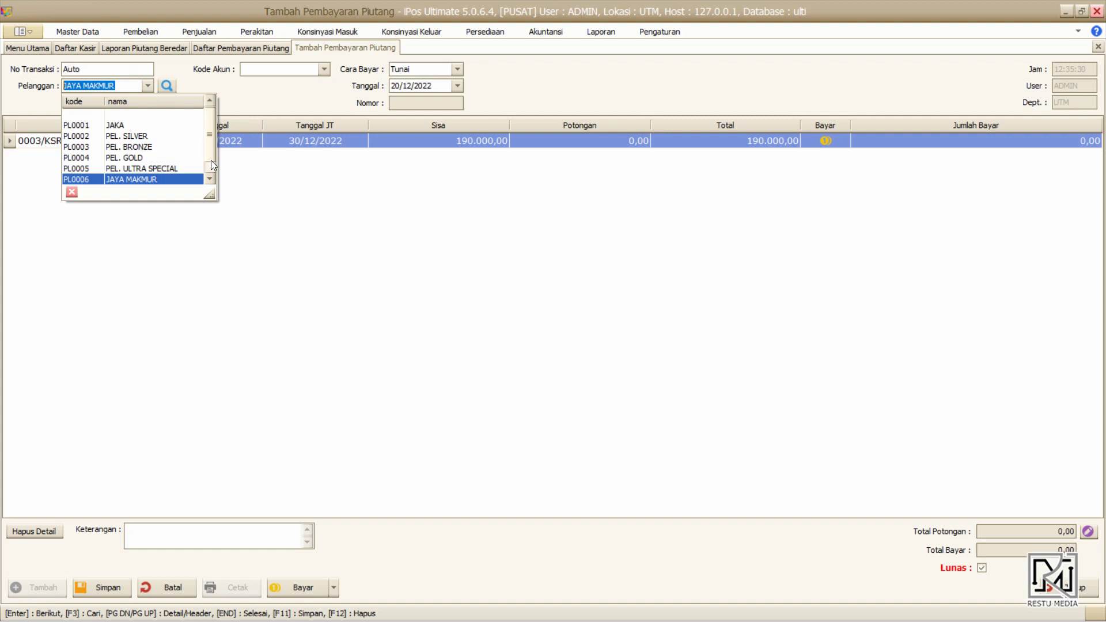
scroll(212, 168, "down", 1)
left_click(181, 179)
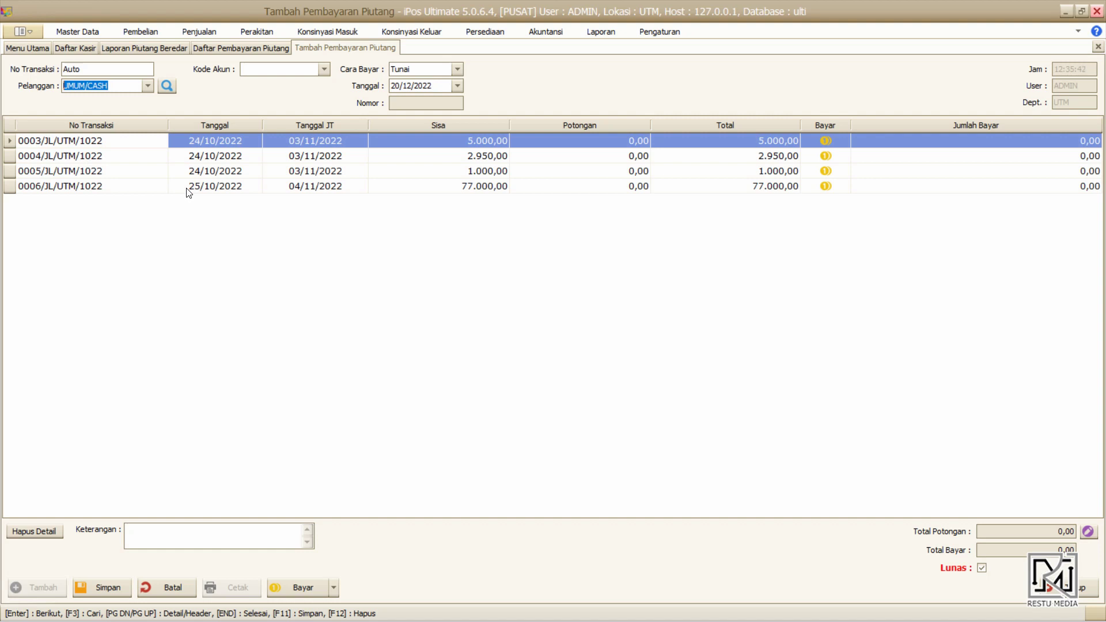
- Enter a partial payment of 3000 for the first listed invoice, and replace it with full payment of that invoice
left_click(98, 148)
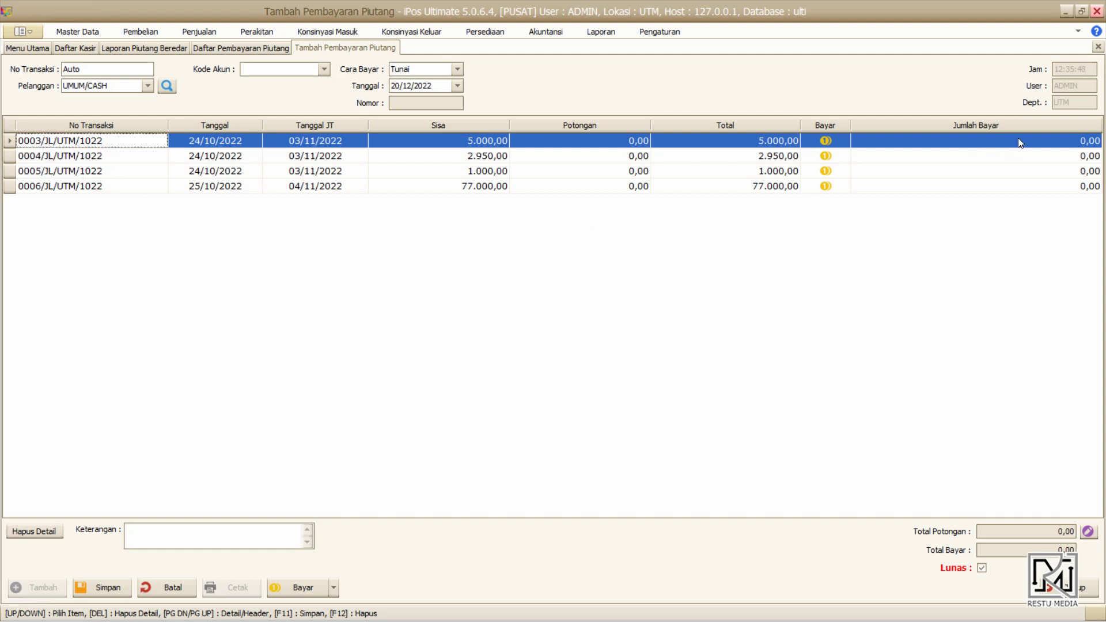
left_click(1041, 143)
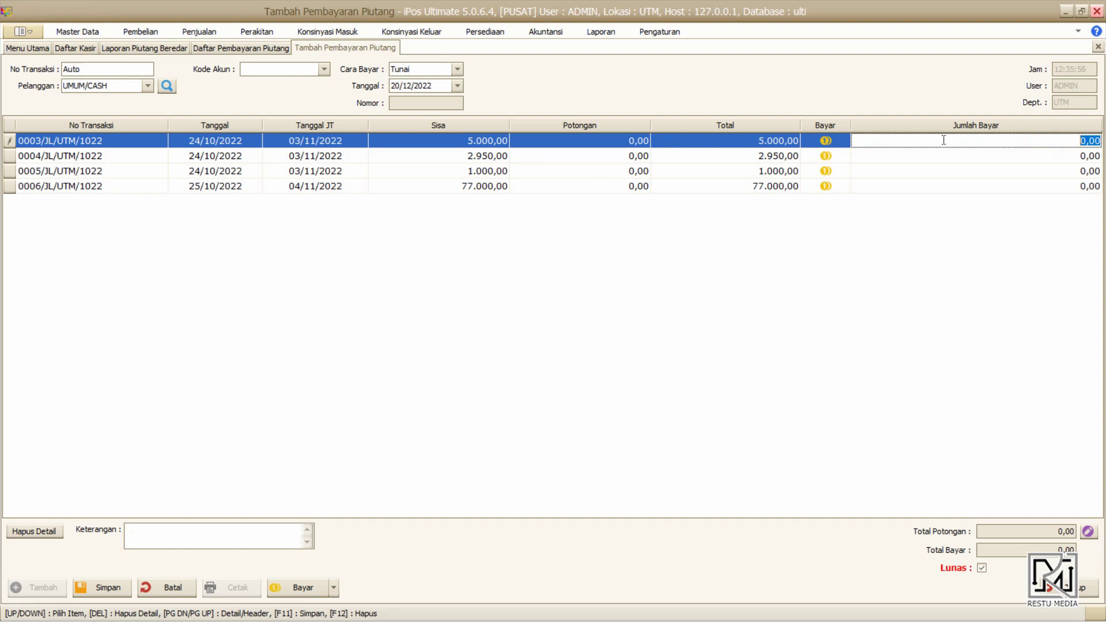
type("3000")
left_click(1020, 253)
left_click(827, 142)
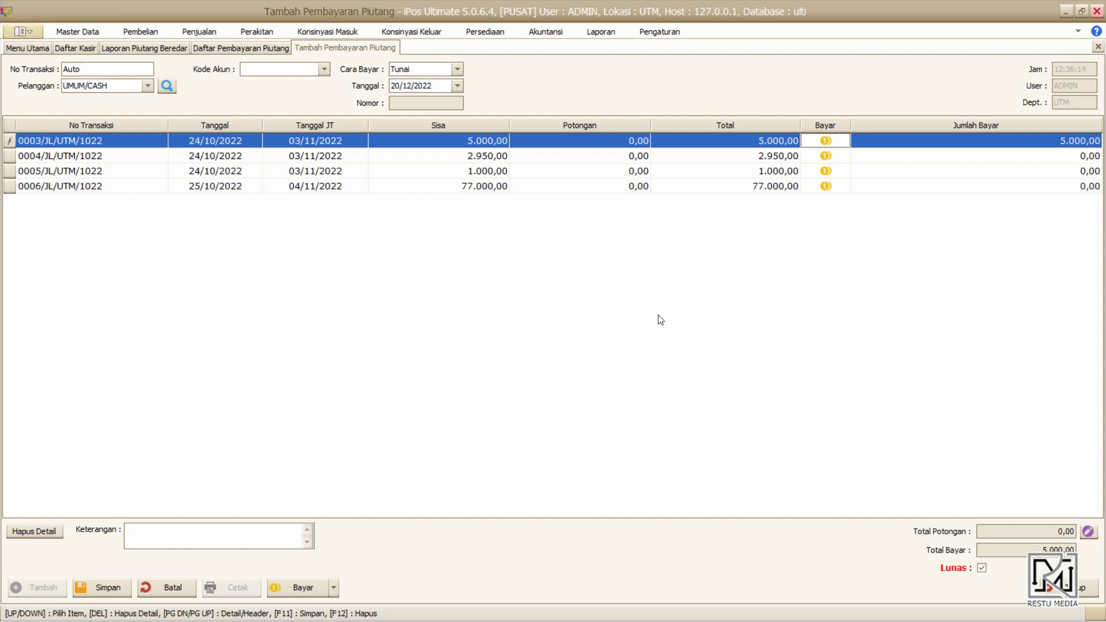
- Fill in full payment for every listed invoice with Bayar Semua
left_click(334, 592)
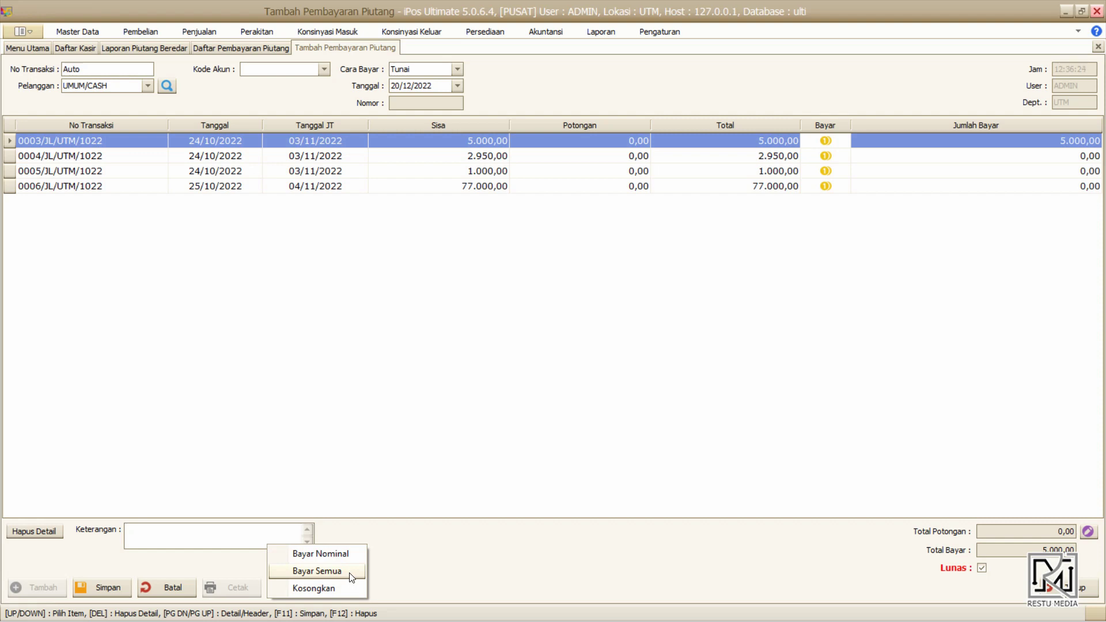
left_click(317, 571)
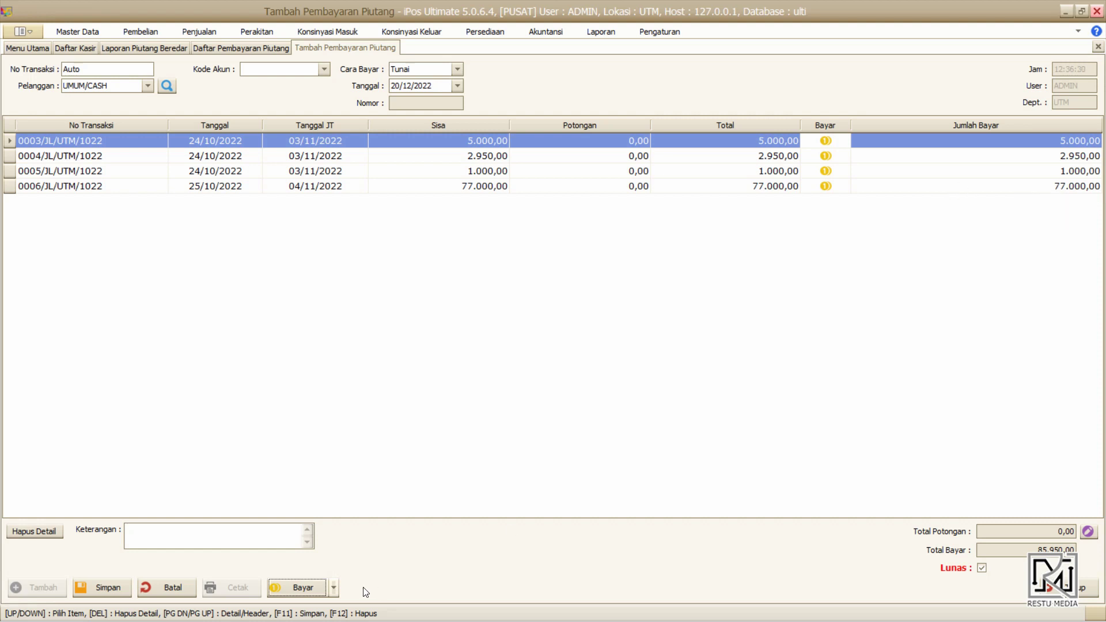
- Allocate a total payment of 50.000 across the listed invoices with Bayar Nominal
left_click(337, 587)
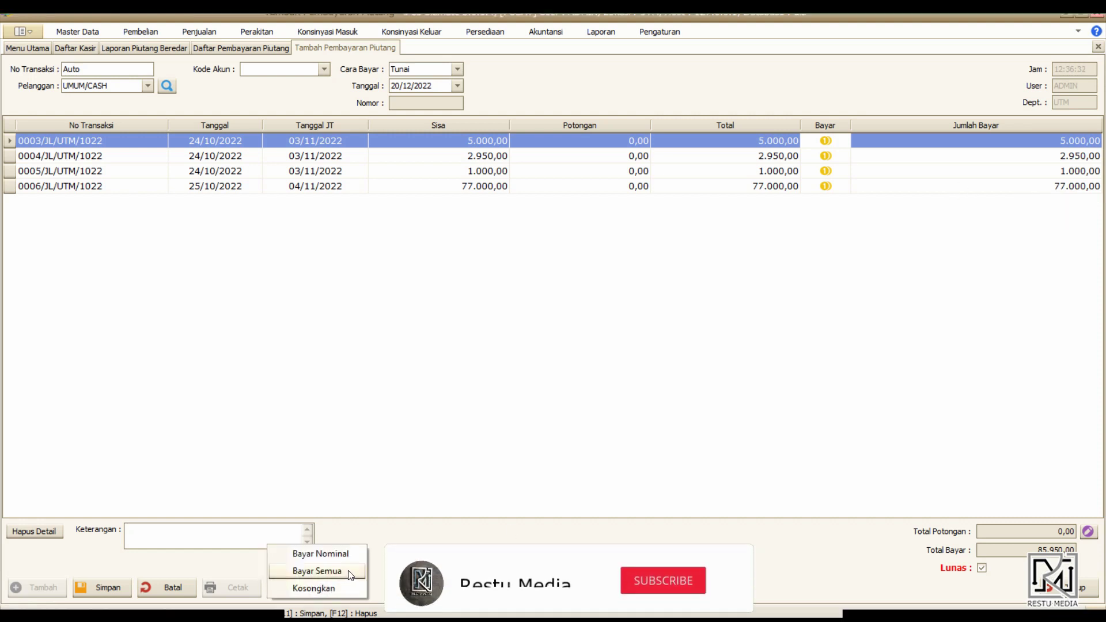
left_click(359, 550)
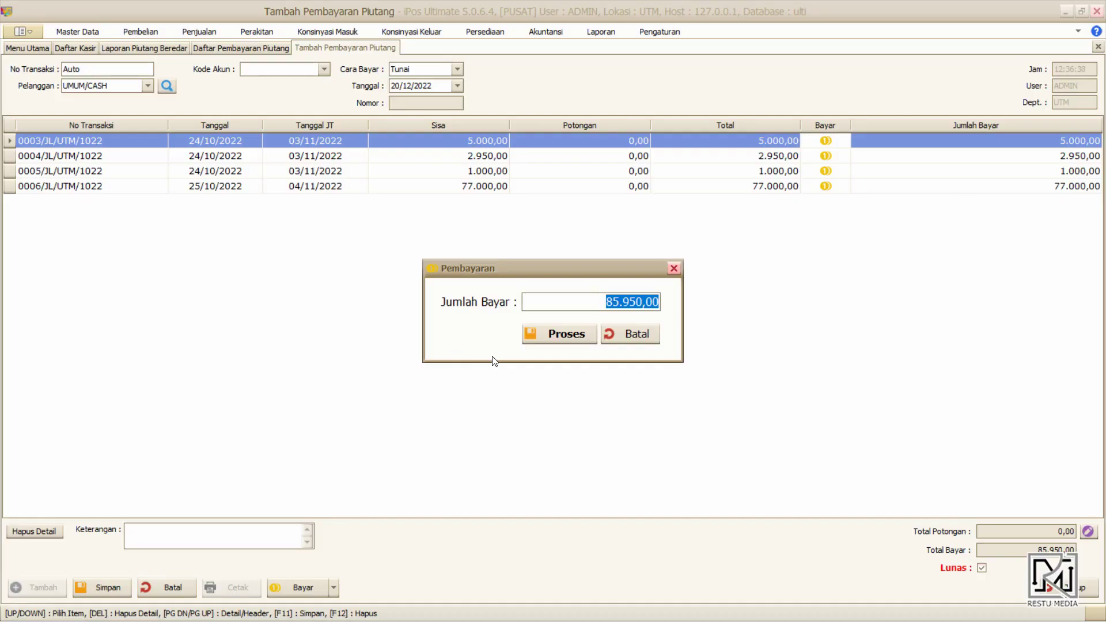
type("50000")
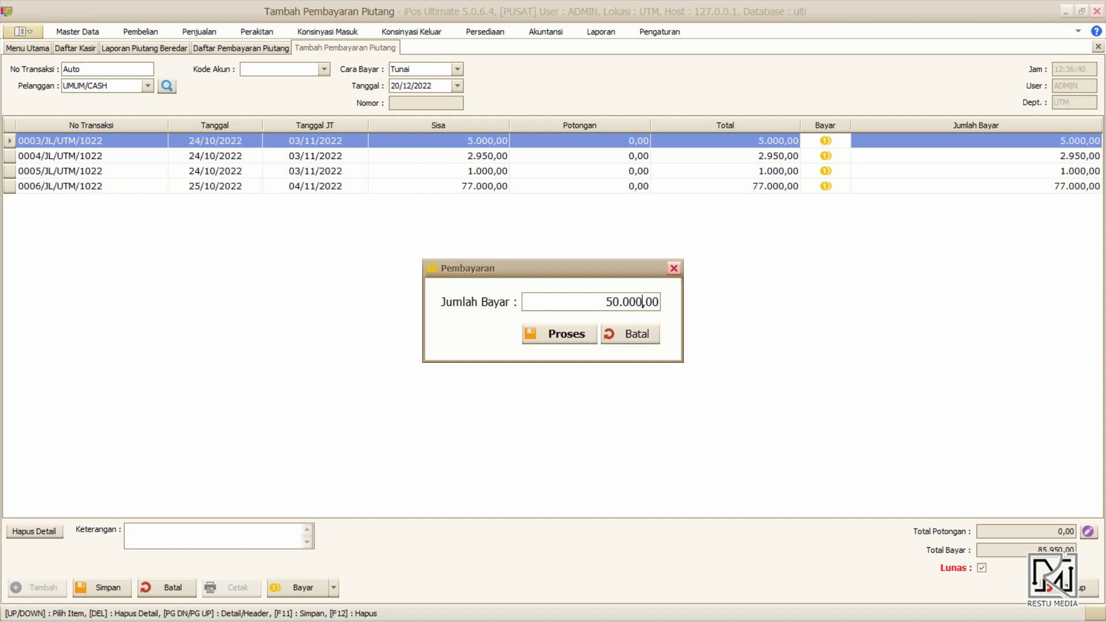
left_click(570, 334)
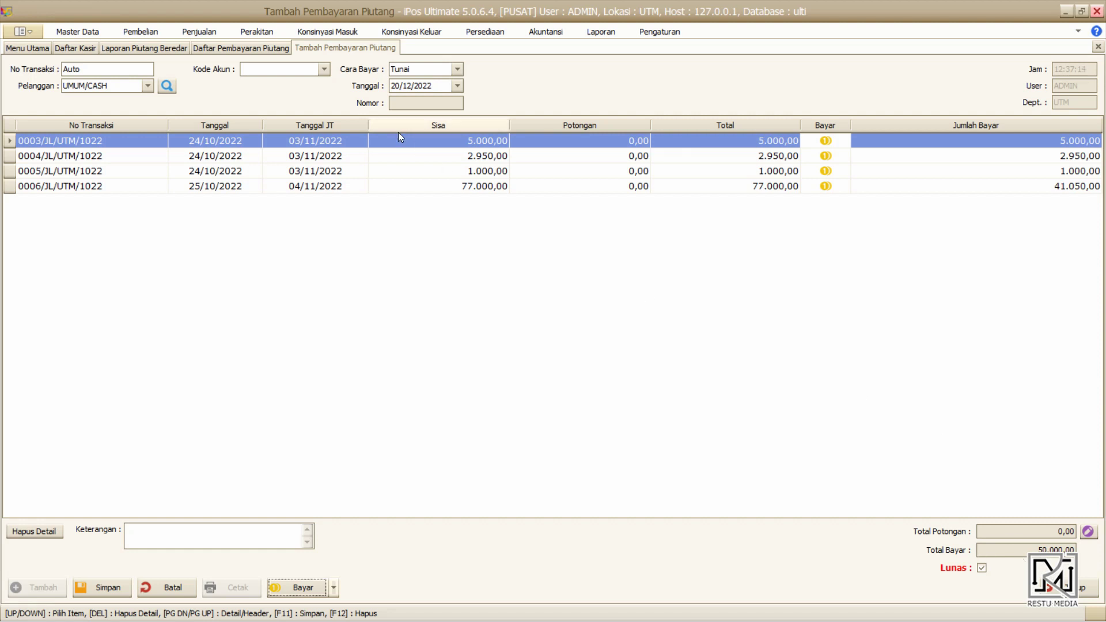
- Set the receiving account to 1-1120 - BANK BCA with Tunai as the payment method, and save the receivable payment
left_click(324, 70)
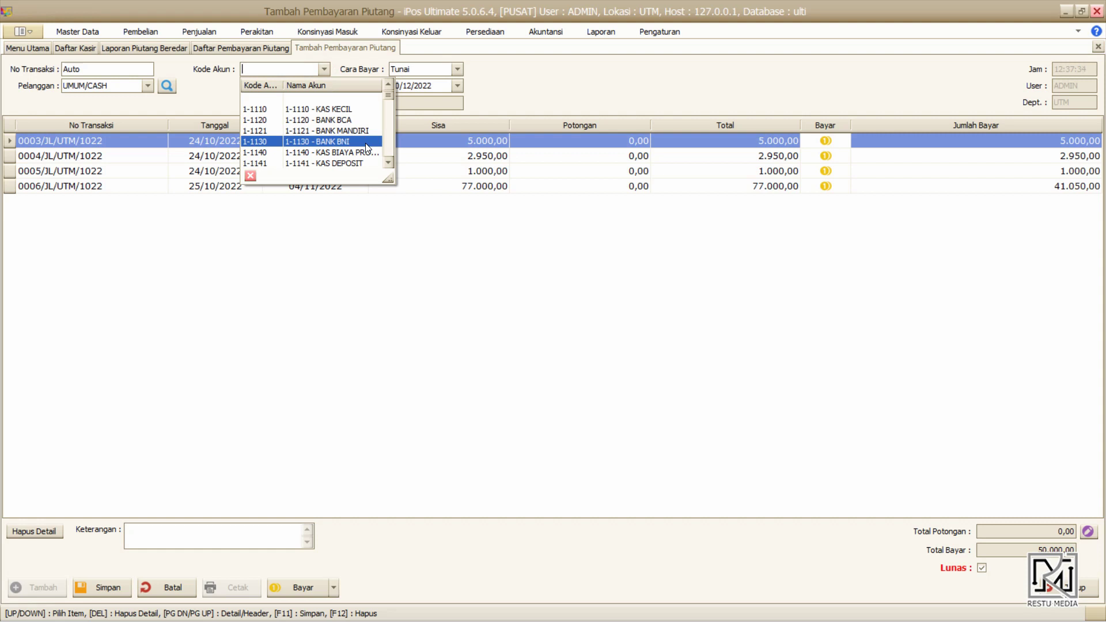
left_click(342, 120)
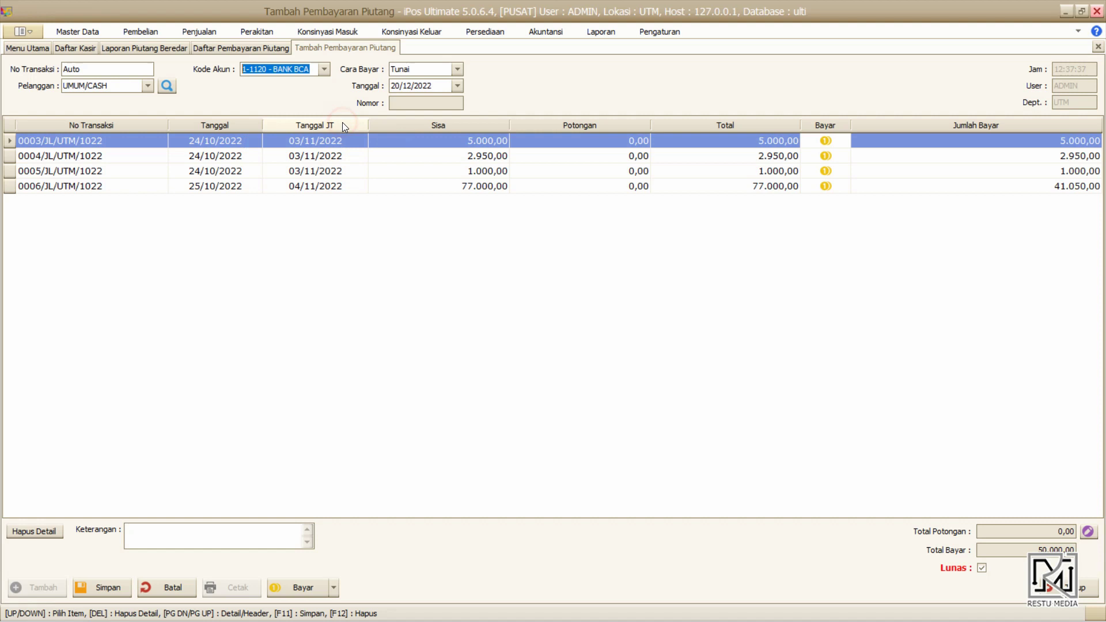
left_click(359, 208)
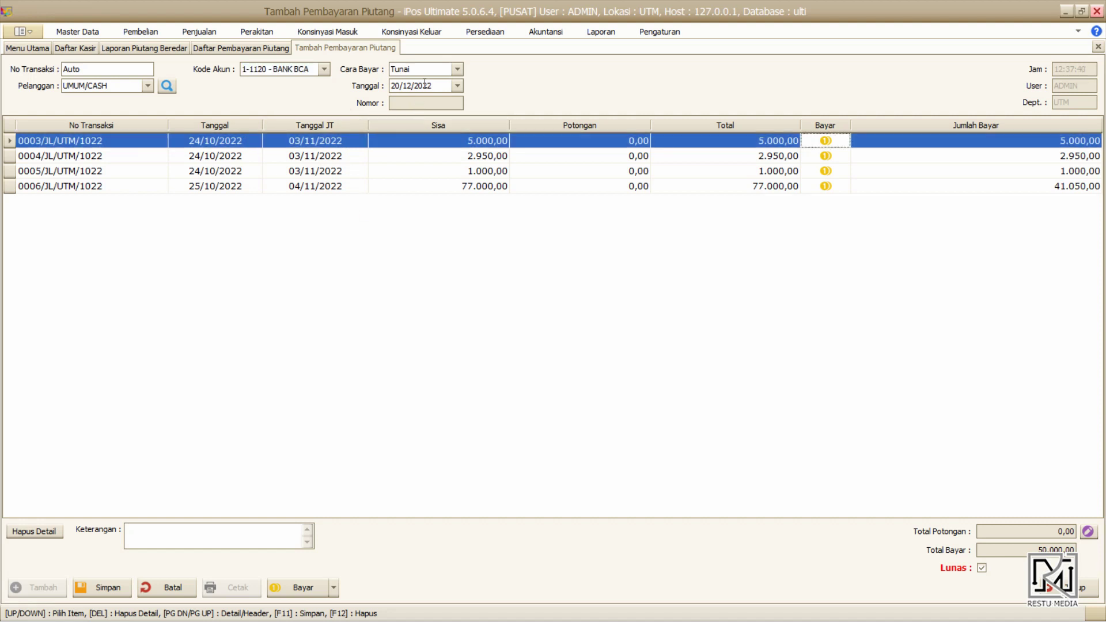
left_click(456, 69)
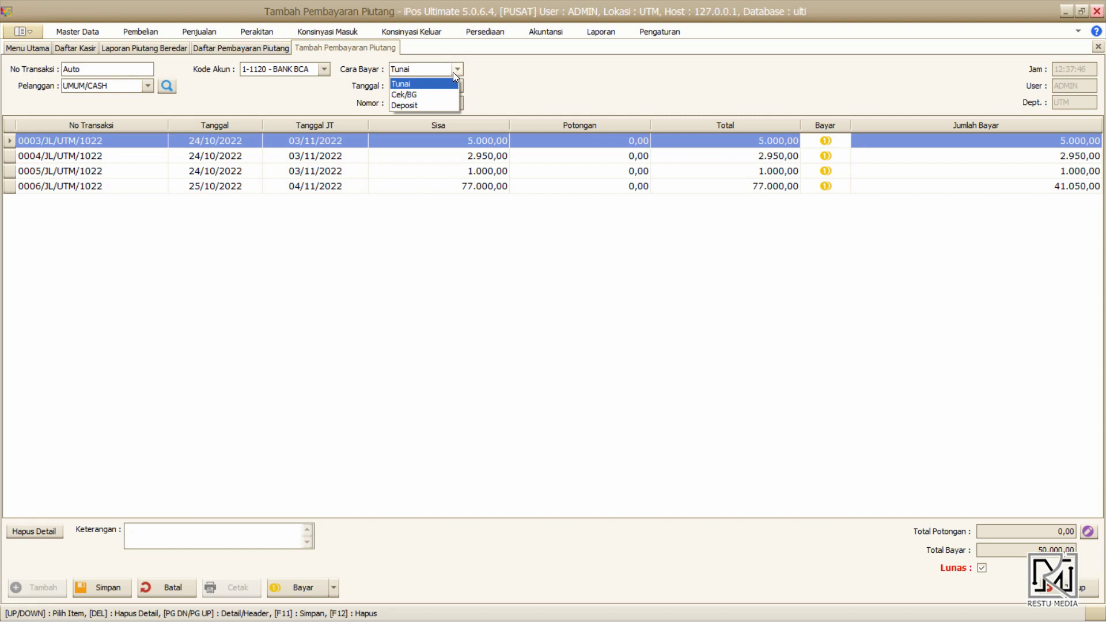
left_click(416, 87)
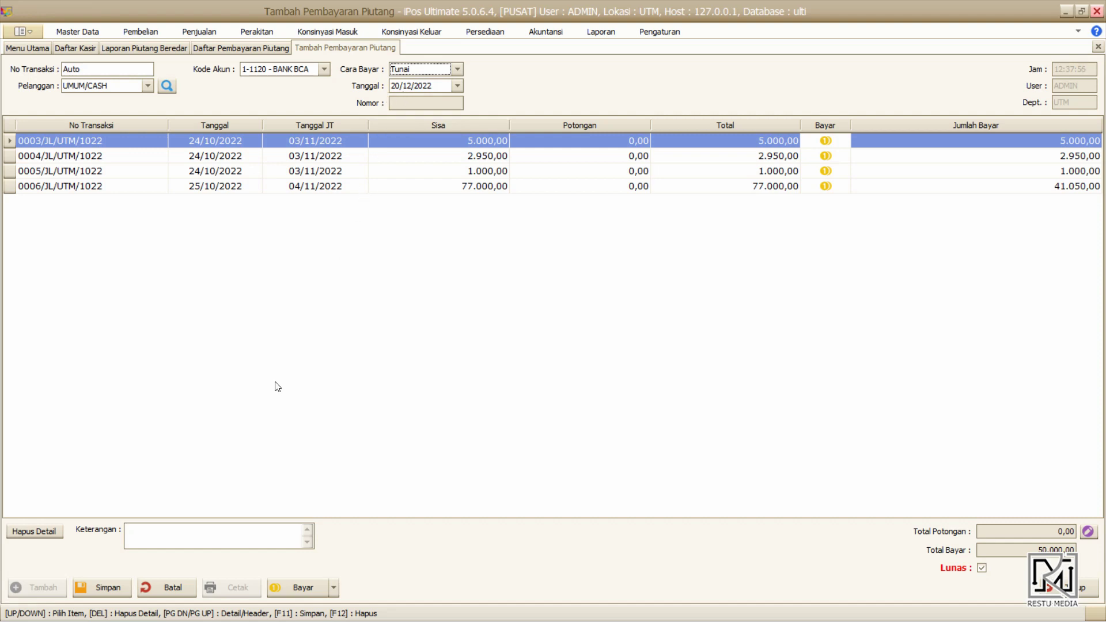
left_click(119, 585)
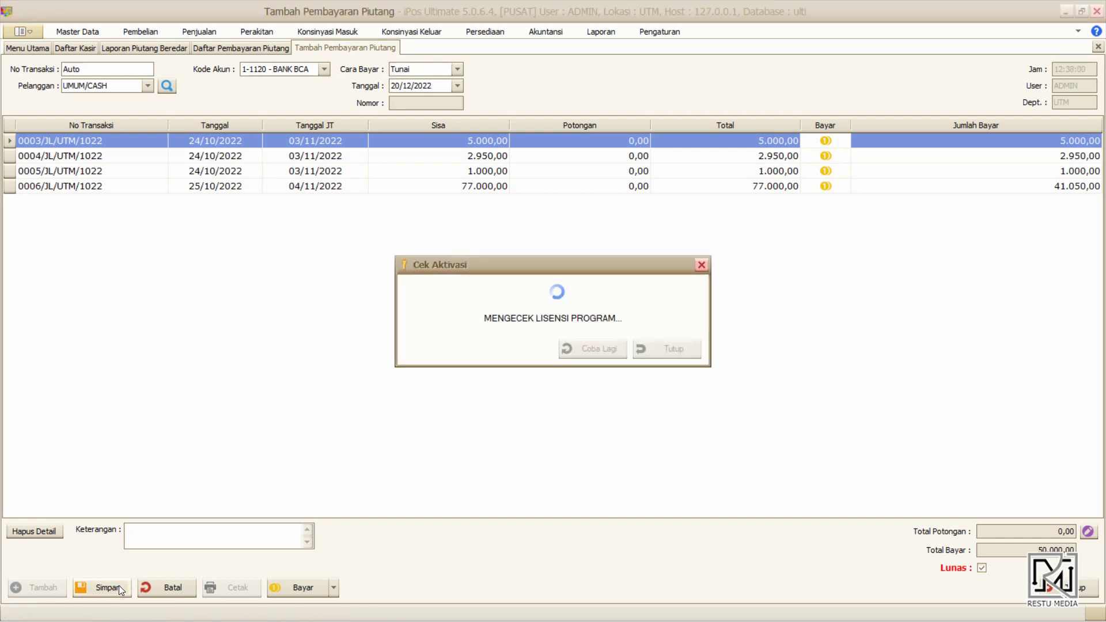
- Close the licence check and acknowledge the saved receivable payment
left_click(704, 268)
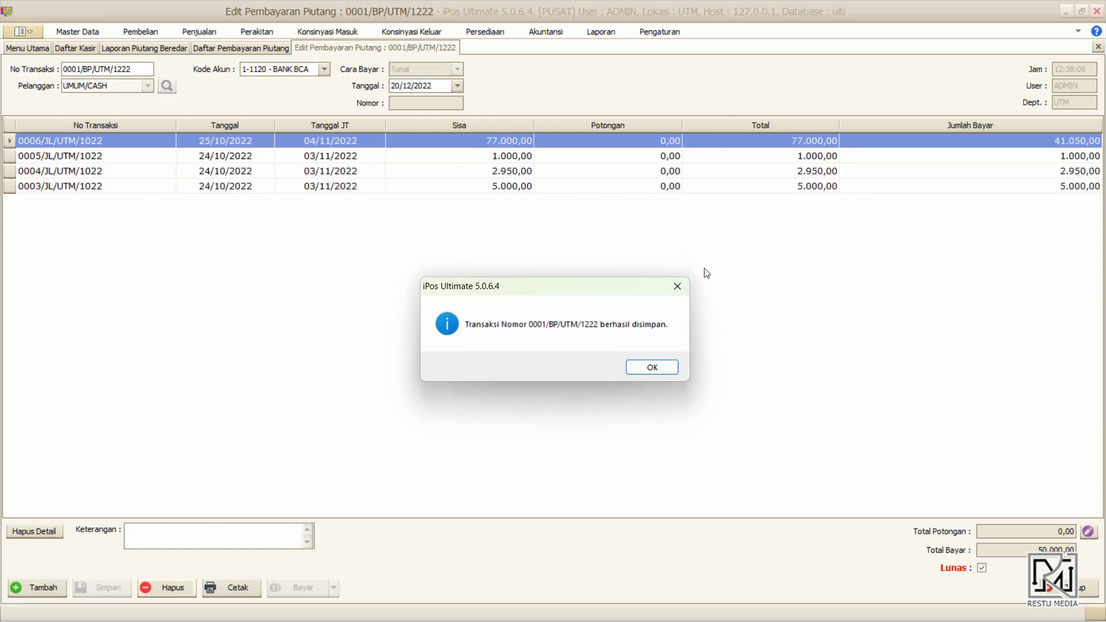
left_click(664, 369)
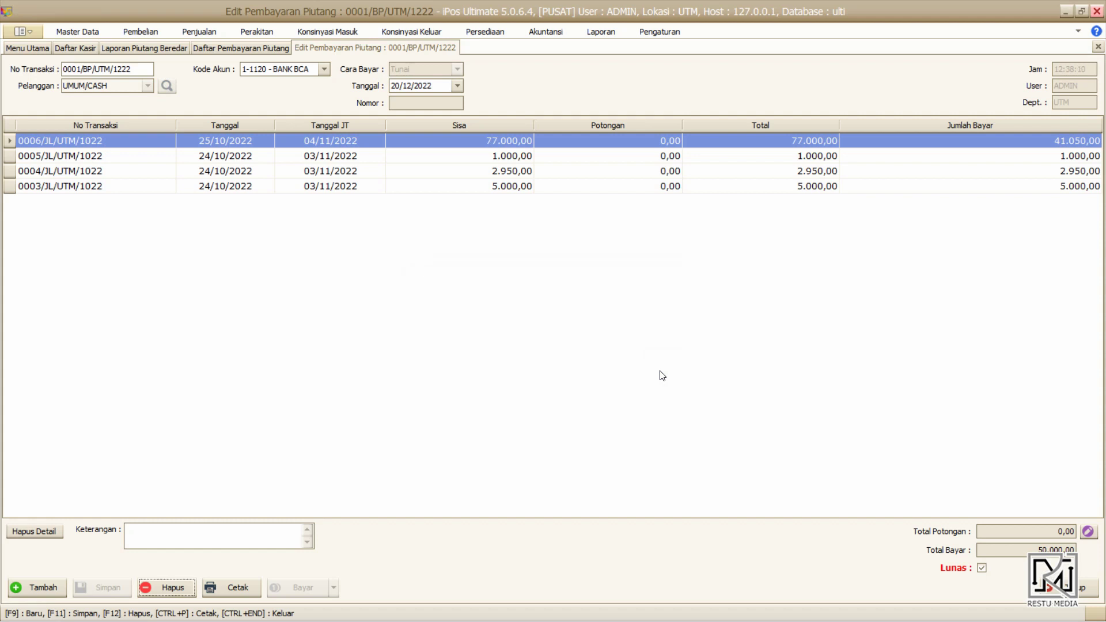
- Preview the Bayar Piutang printout of the saved payment, look over the whole page, and leave the print options
left_click(244, 591)
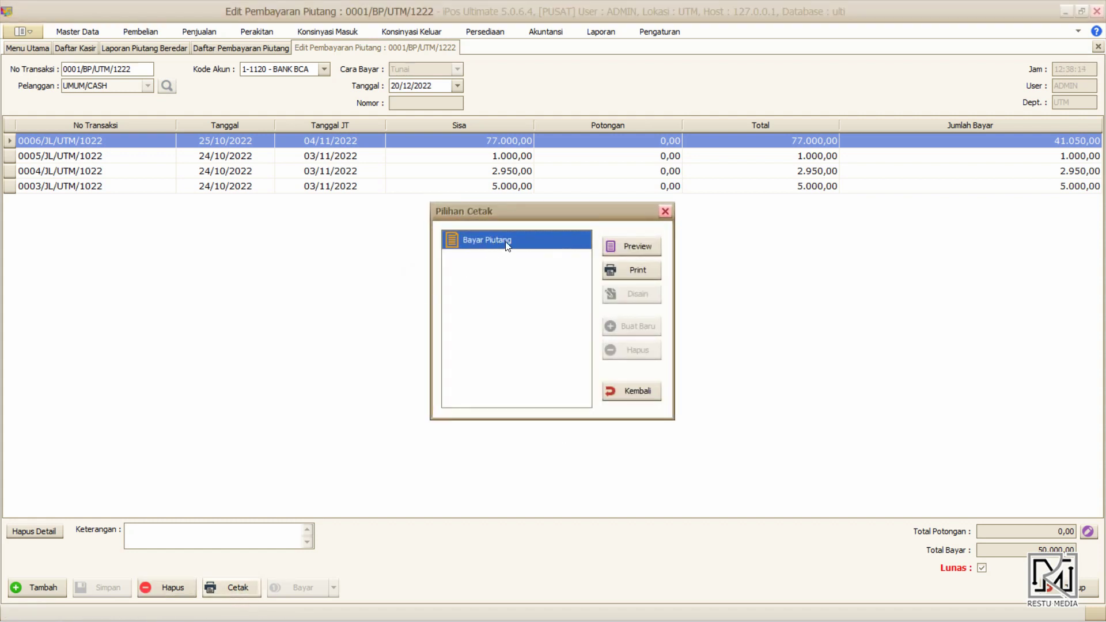
left_click(646, 252)
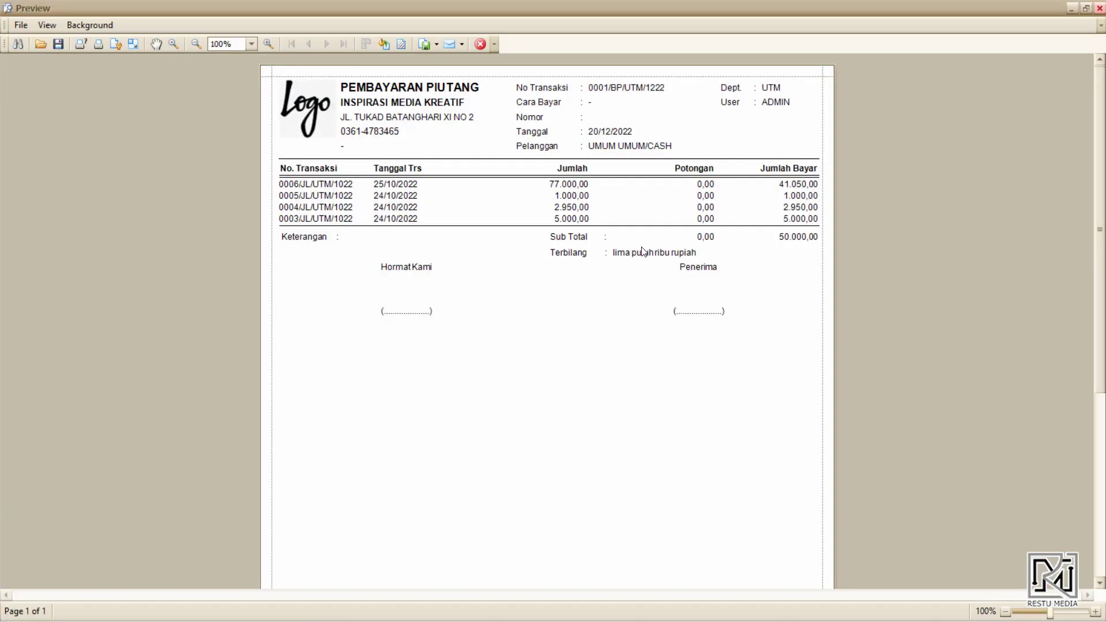
scroll(699, 241, "down", 3)
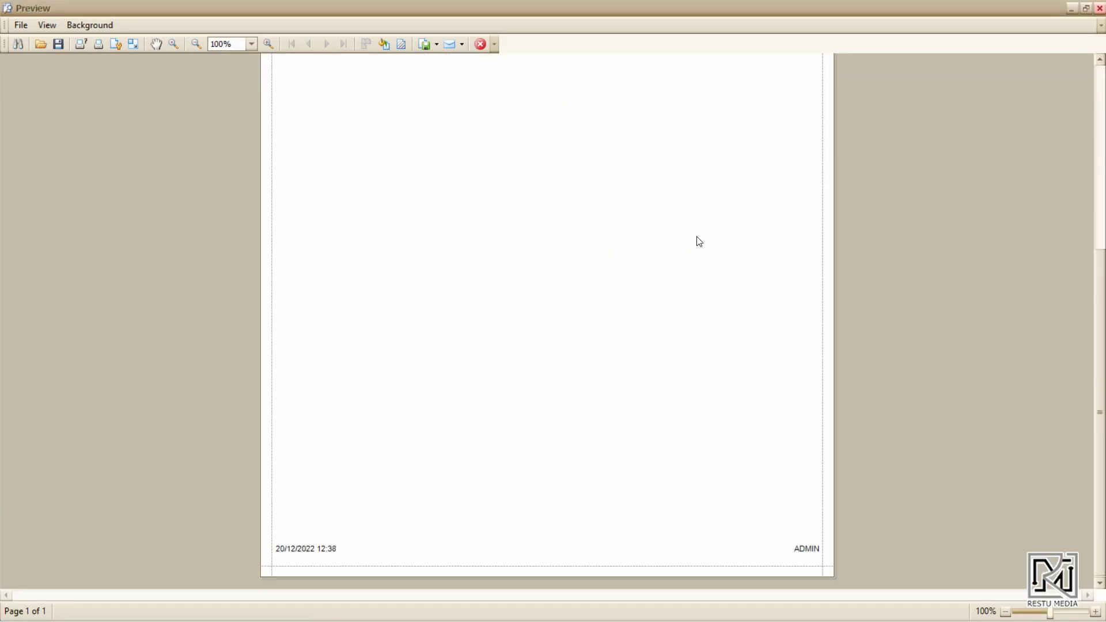
scroll(698, 241, "up", 3)
scroll(698, 241, "down", 1)
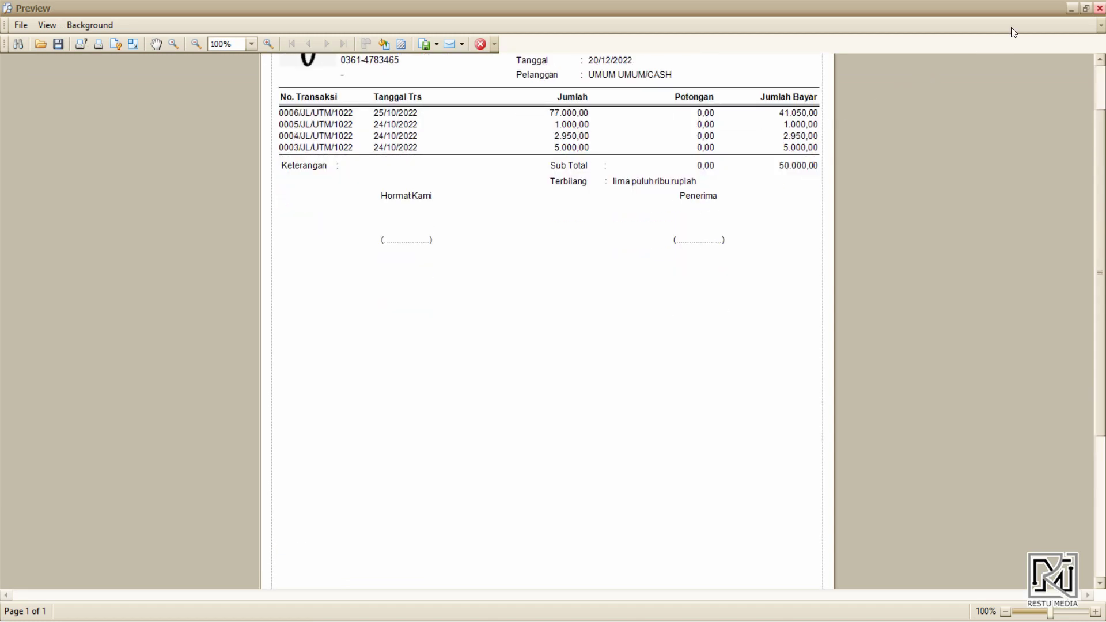
left_click(1100, 9)
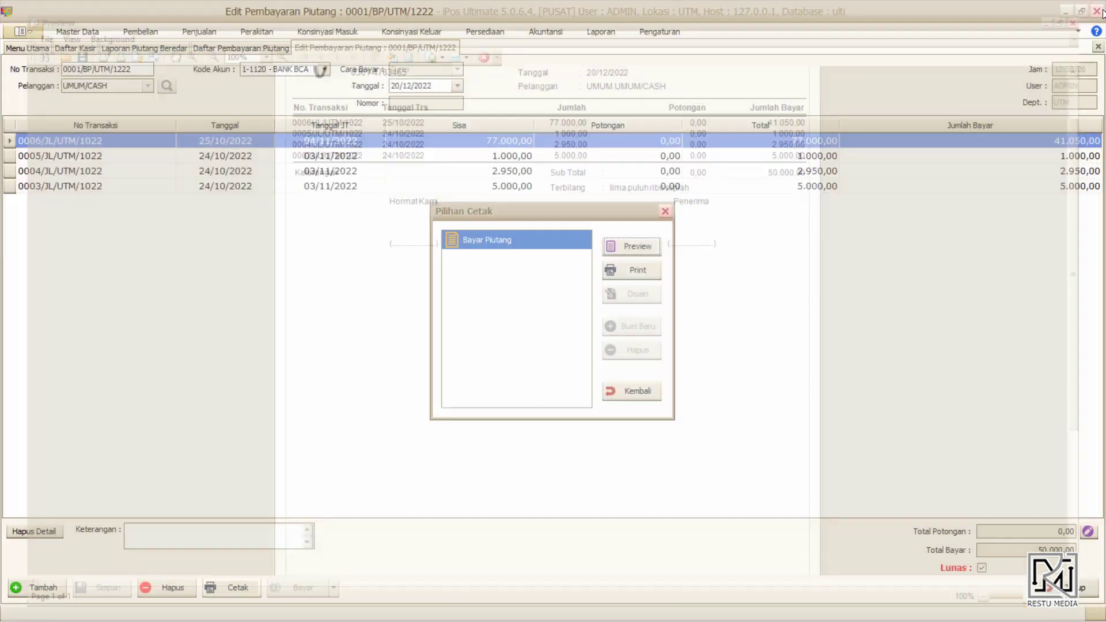
left_click(660, 392)
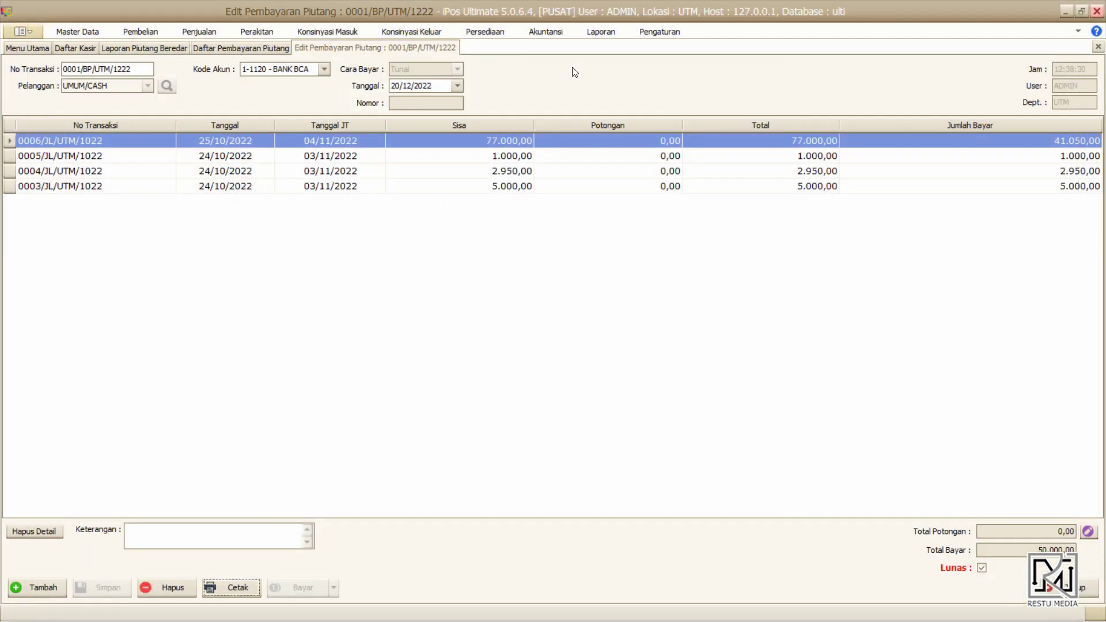
- Preview the Laporan Piutang Beredar report up to 20/12/2022 to check the remaining receivables, and close the preview
left_click(602, 33)
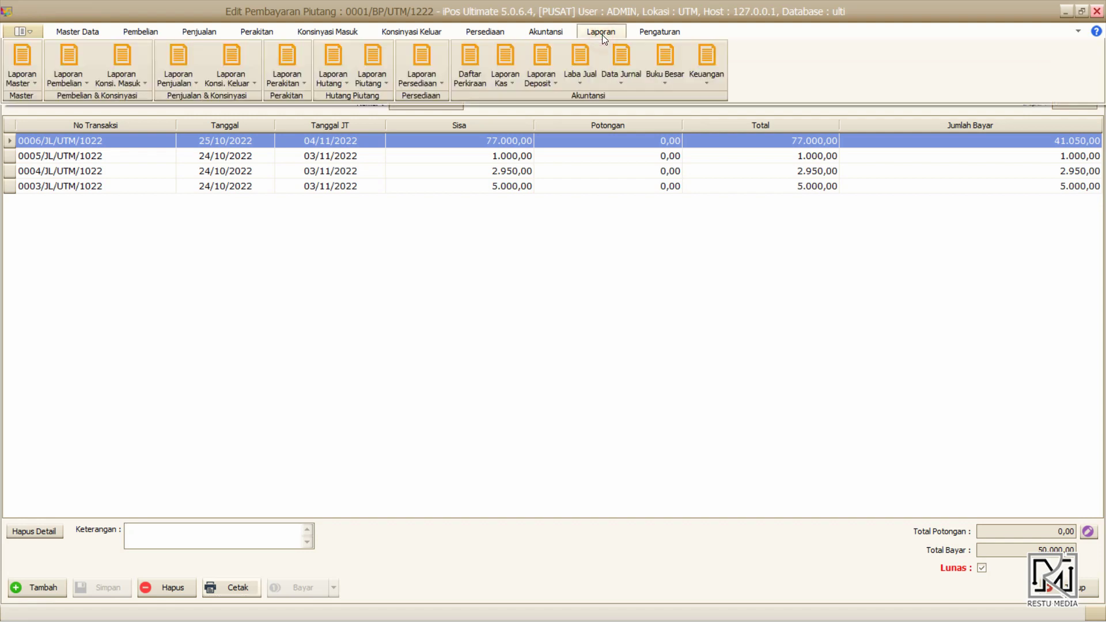
left_click(375, 82)
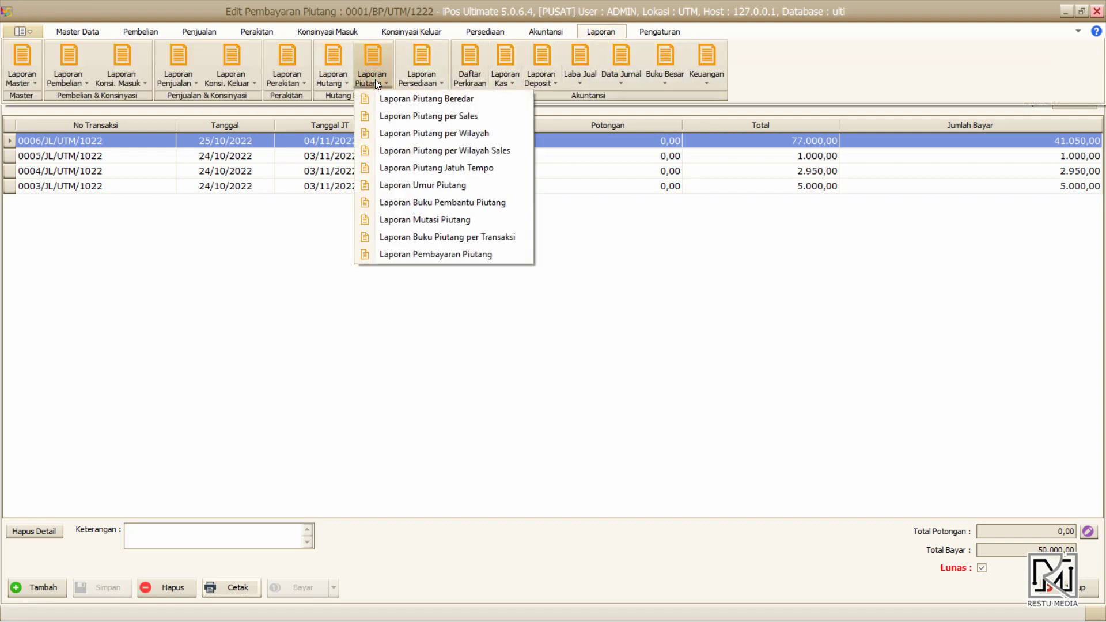
left_click(409, 99)
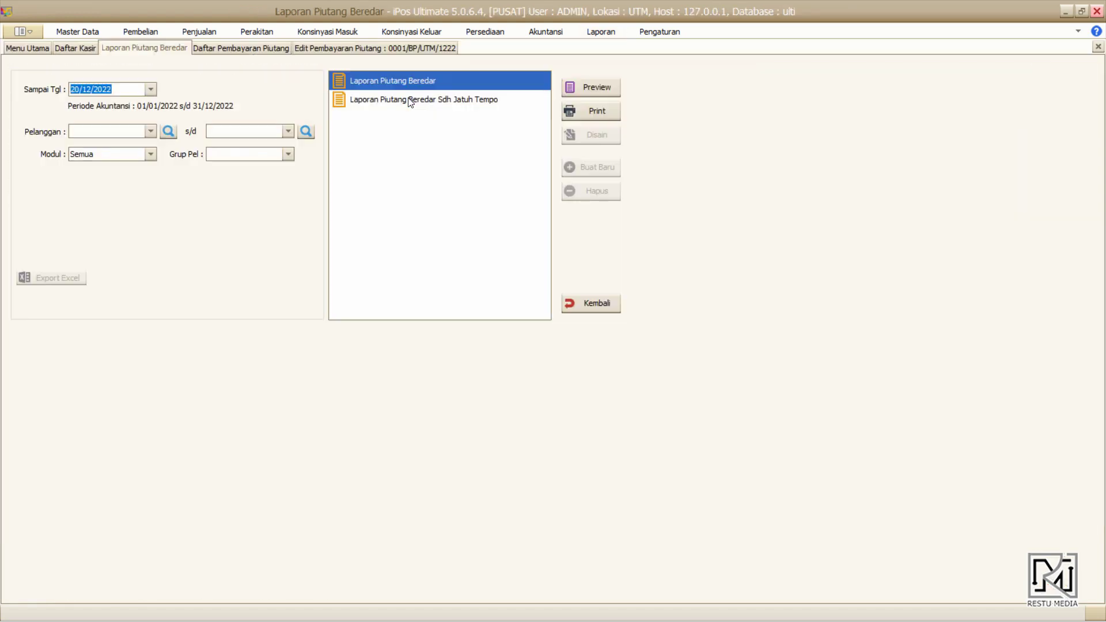
left_click(606, 88)
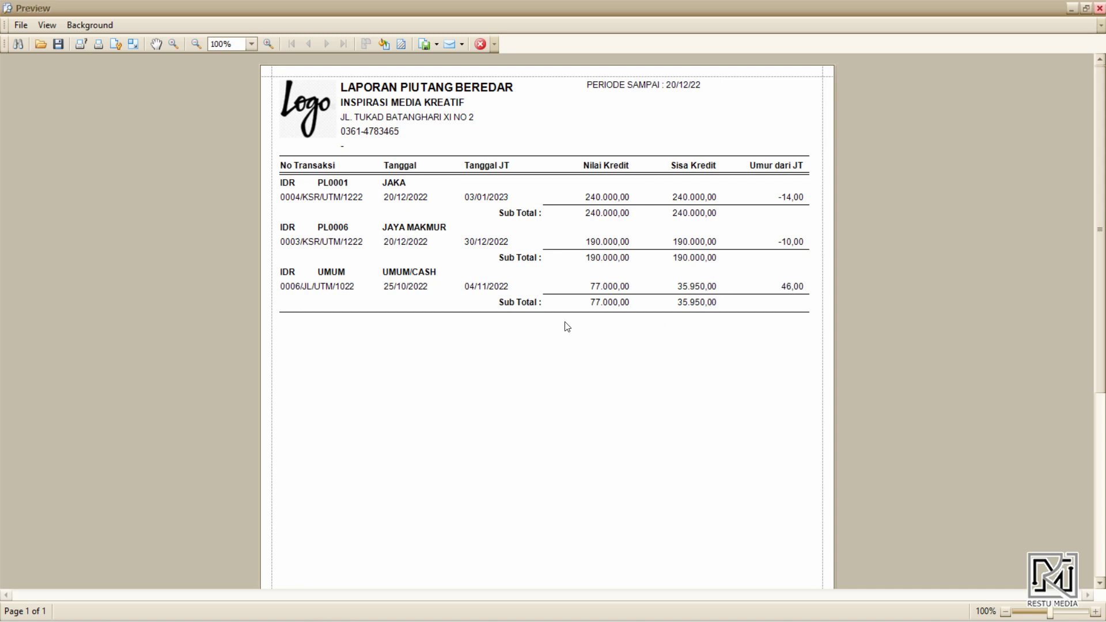
left_click(482, 45)
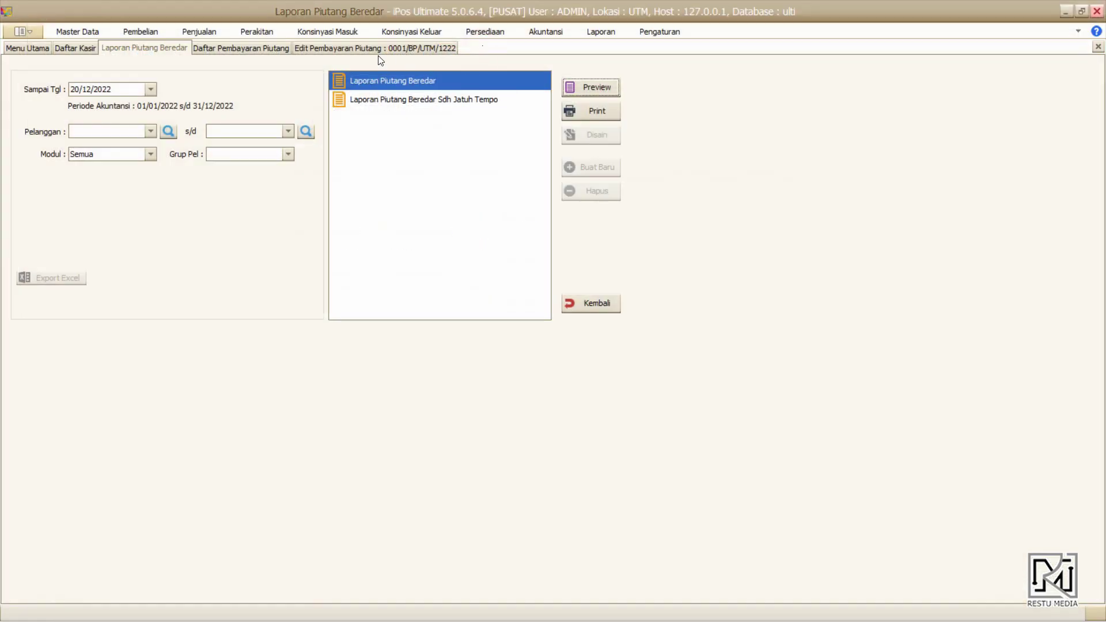
- Close the saved payment's form and open the list of receivable payments (Daftar Pembayaran Piutang)
left_click(335, 48)
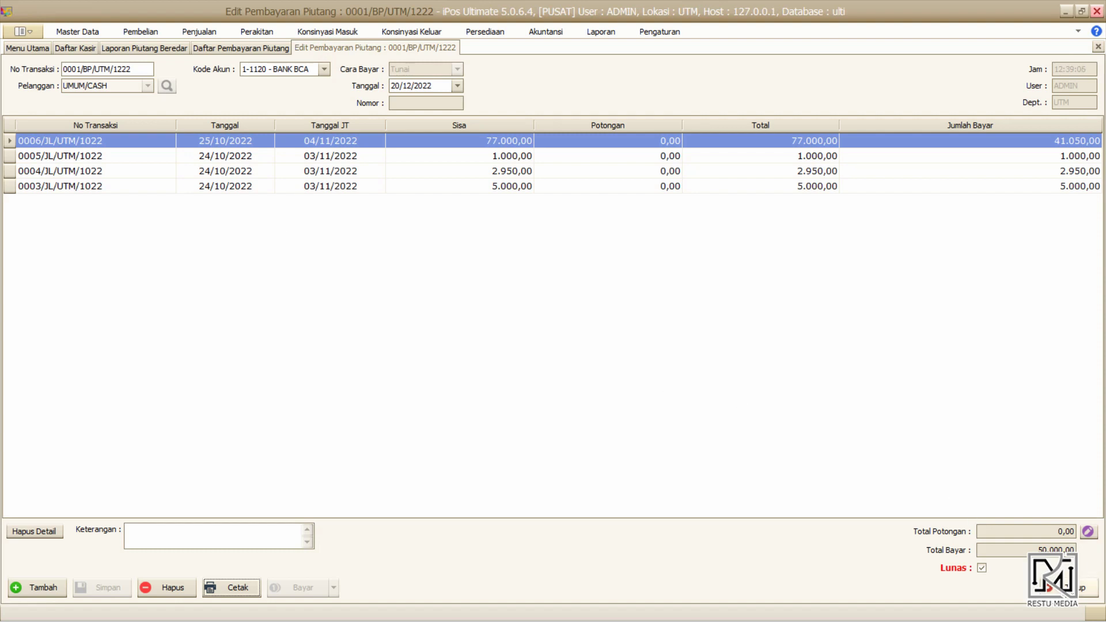
left_click(1086, 587)
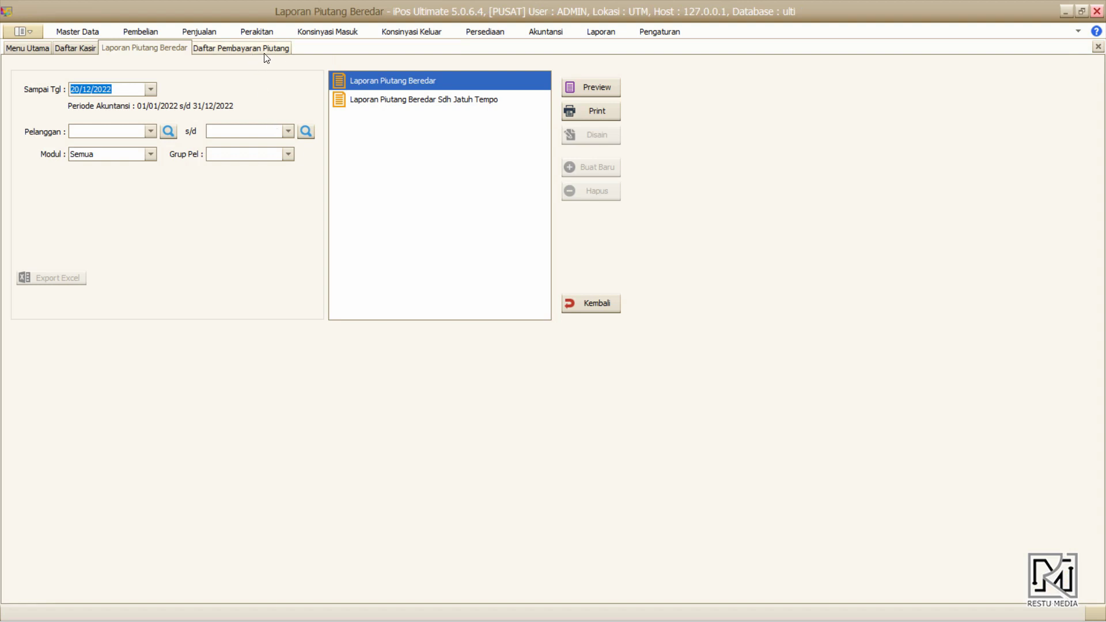
left_click(206, 31)
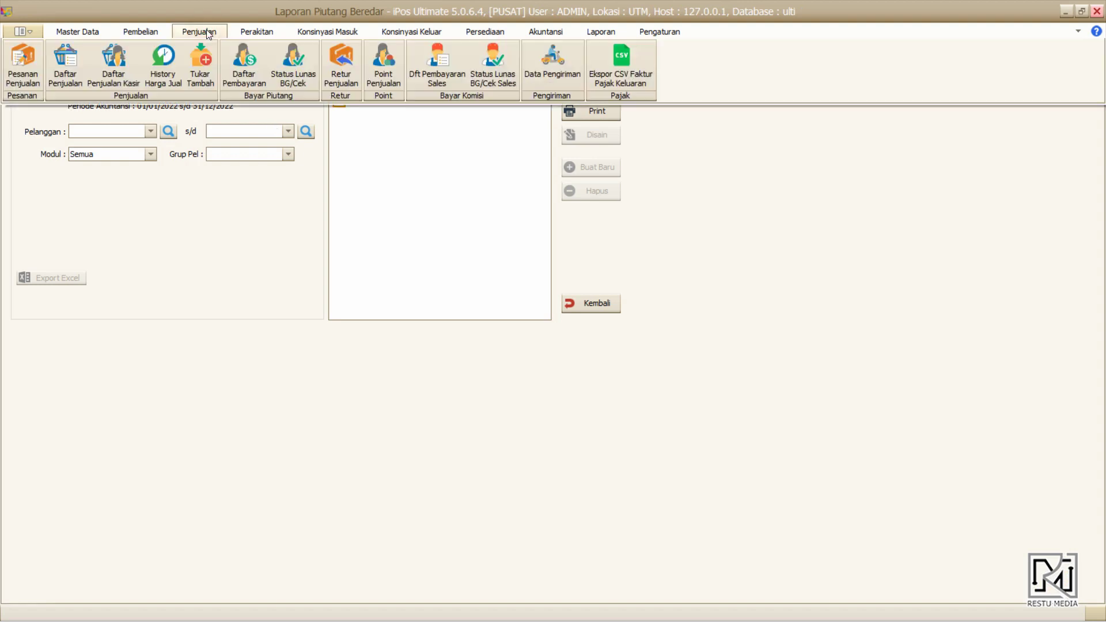
left_click(244, 64)
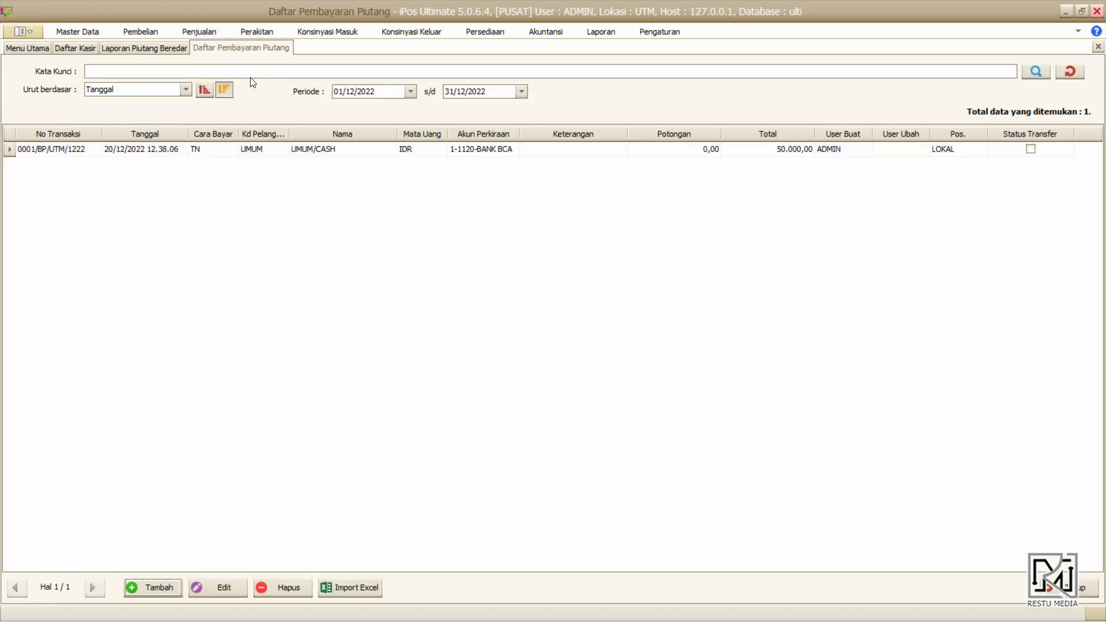
- Open the UMUM/CASH payment from the list to review its invoice details, and close it
left_click(237, 152)
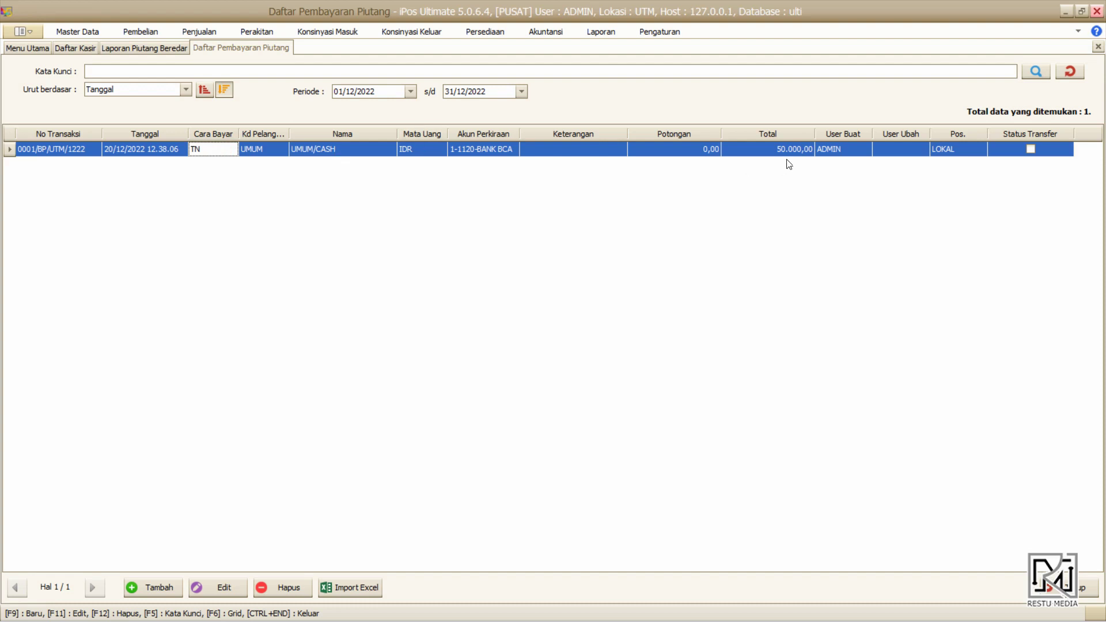
left_click(1032, 150)
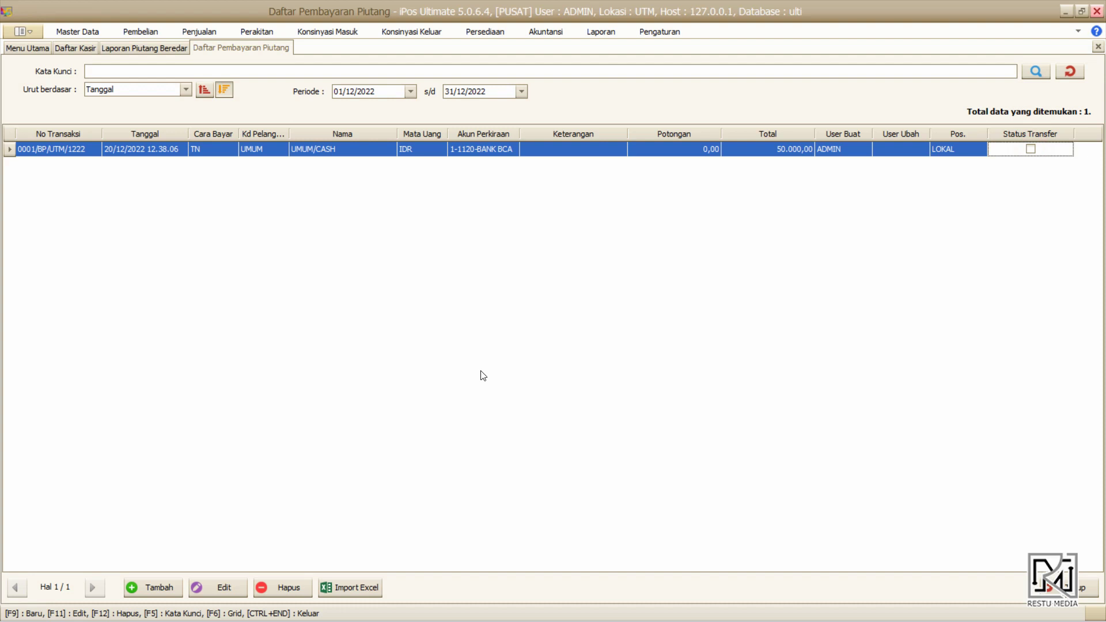
left_click(236, 585)
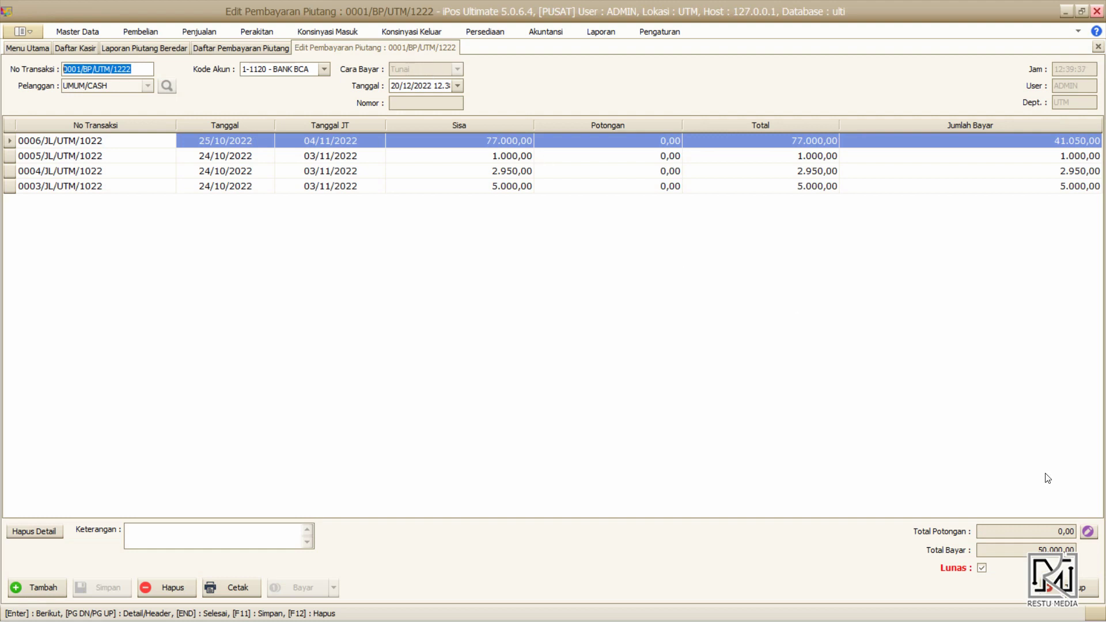
left_click(1081, 587)
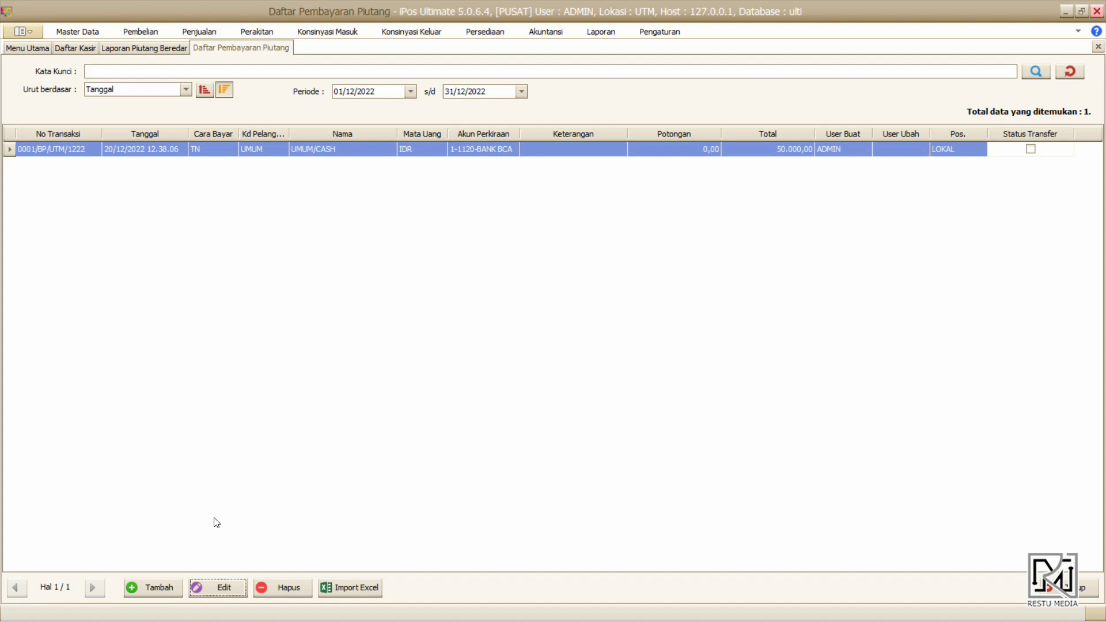
- Start a new receivable payment for customer JAYA MAKMUR and fill in full payment of the listed invoice
left_click(168, 588)
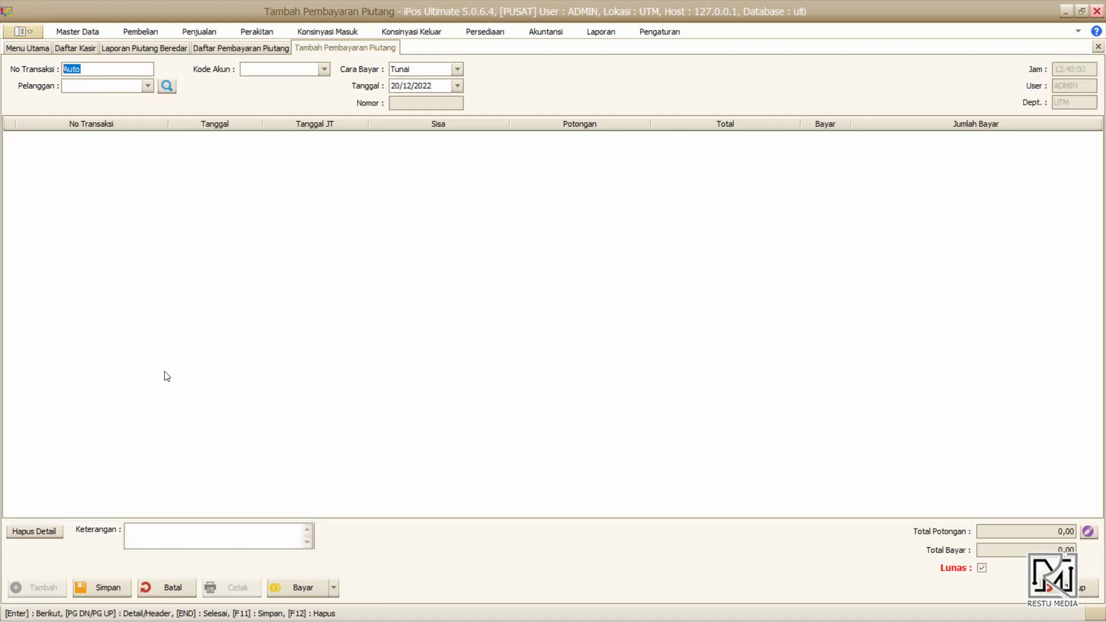
left_click(148, 86)
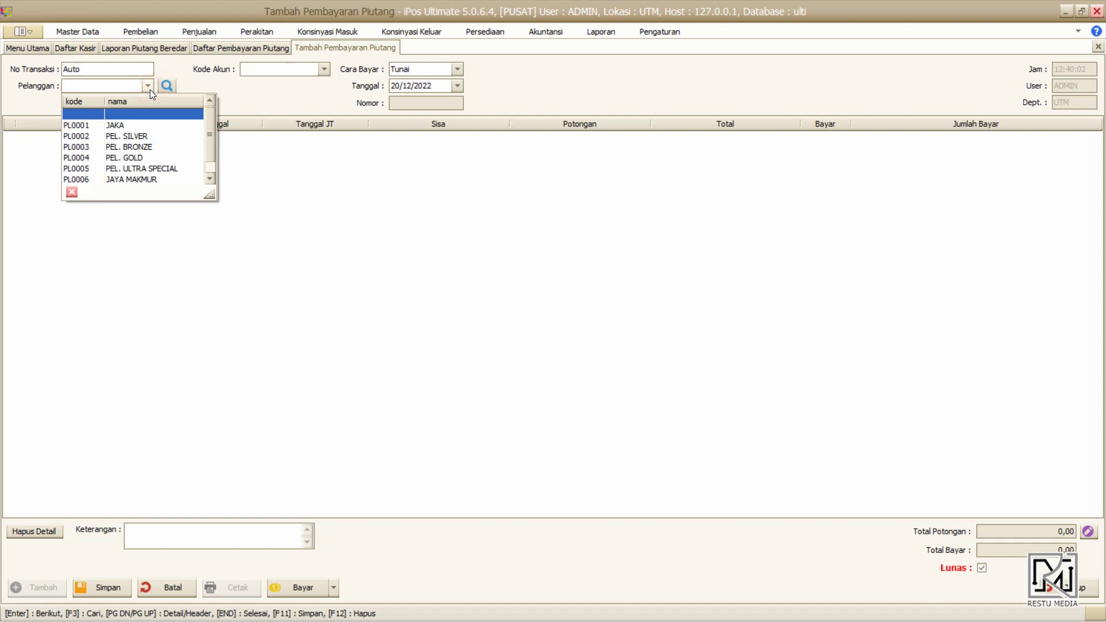
left_click(170, 173)
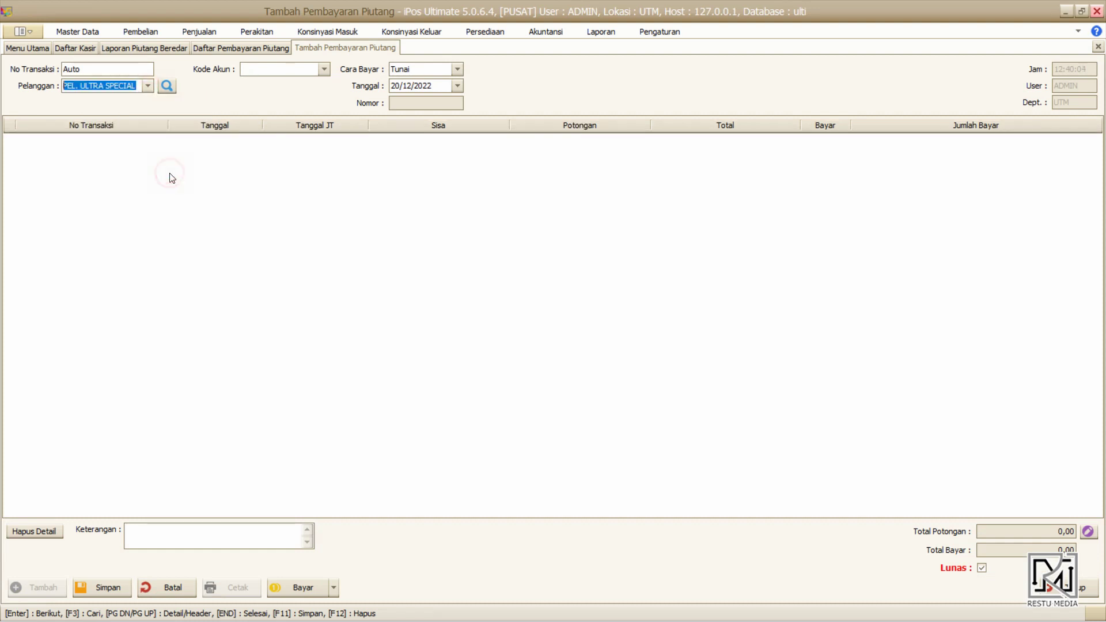
left_click(148, 86)
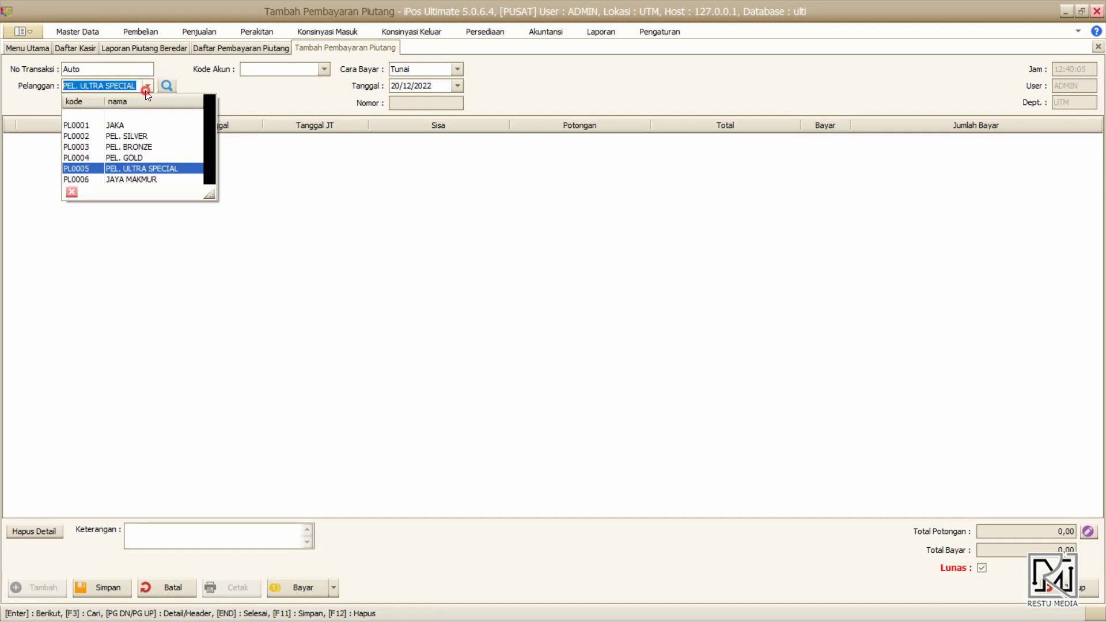
left_click(141, 178)
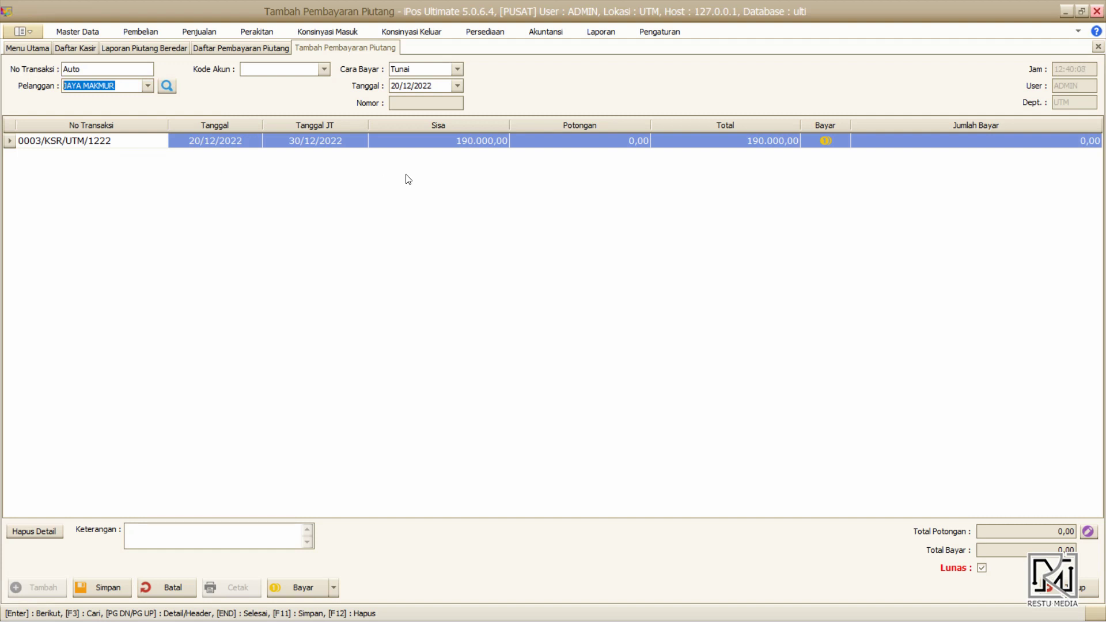
left_click(827, 141)
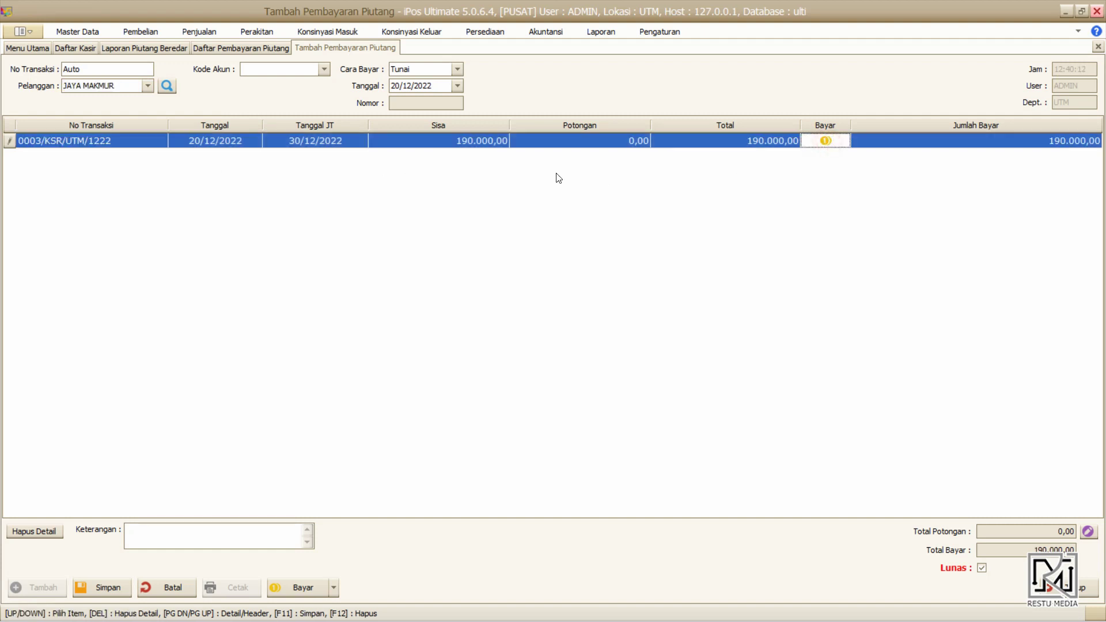
- Enter a discount (Potongan) of 40000 on the JAYA MAKMUR invoice
left_click(604, 140)
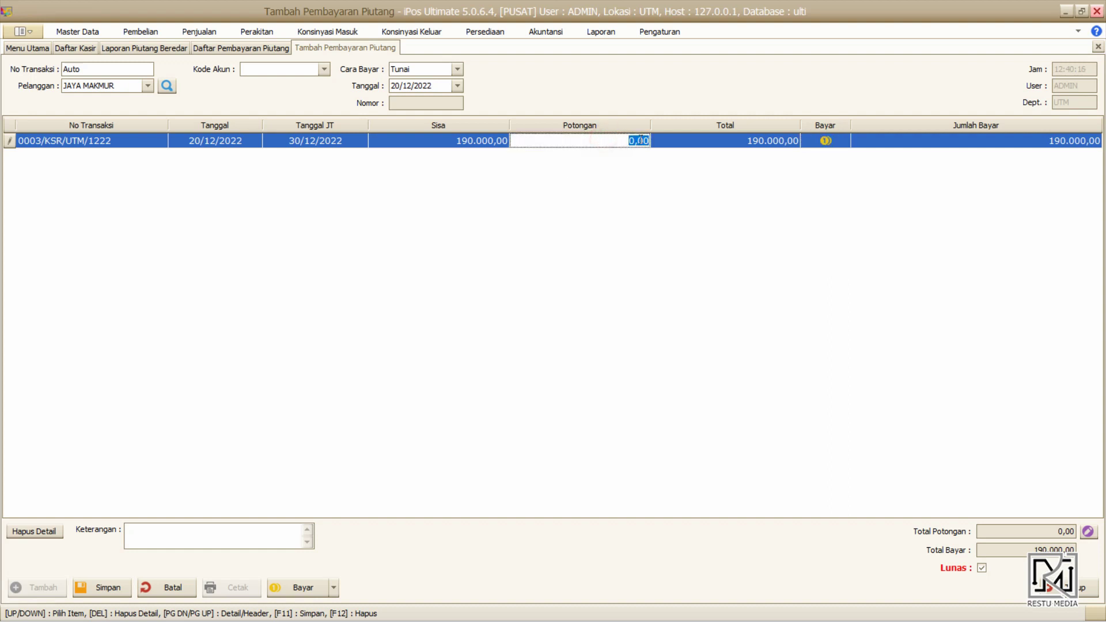
type("40000")
left_click(817, 209)
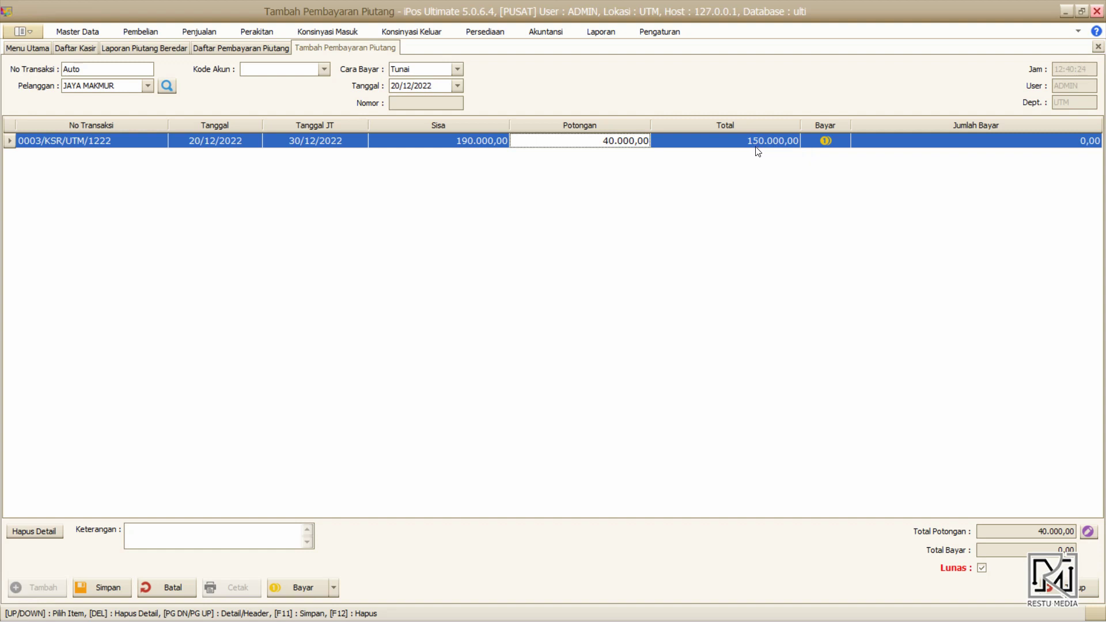
- Clear the invoice's discount and fill in its full payment again
left_click(603, 140)
key("BackSpace")
left_click(823, 142)
left_click(822, 142)
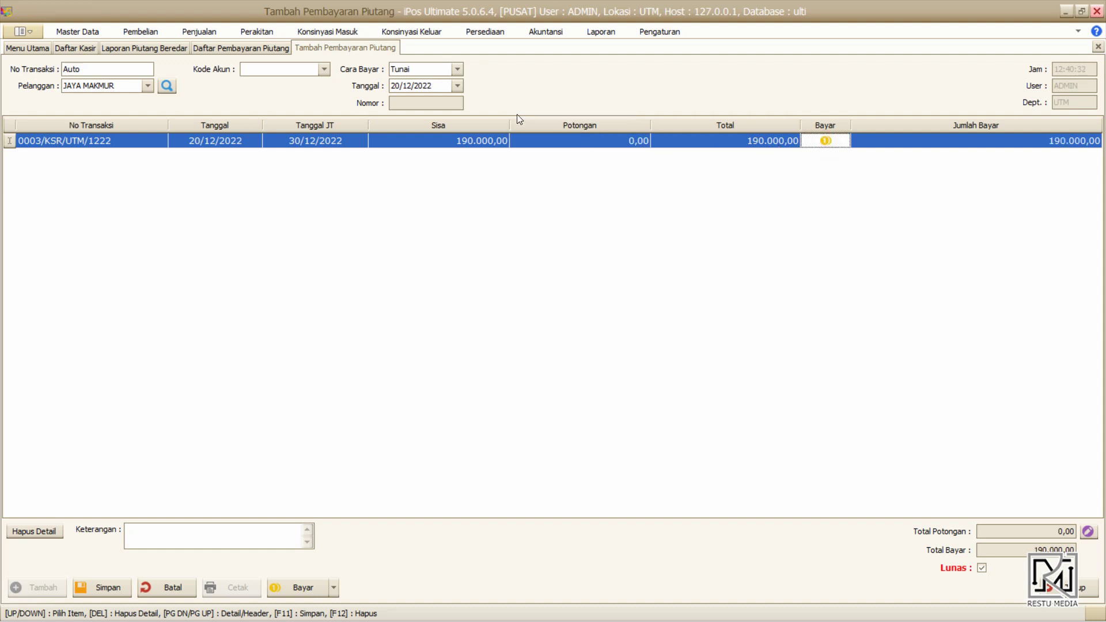
- Set the payment method (Cara Bayar) to Cek/BG and the account code to 1-1121 - BANK MANDIRI for the JAYA MAKMUR payment
left_click(320, 69)
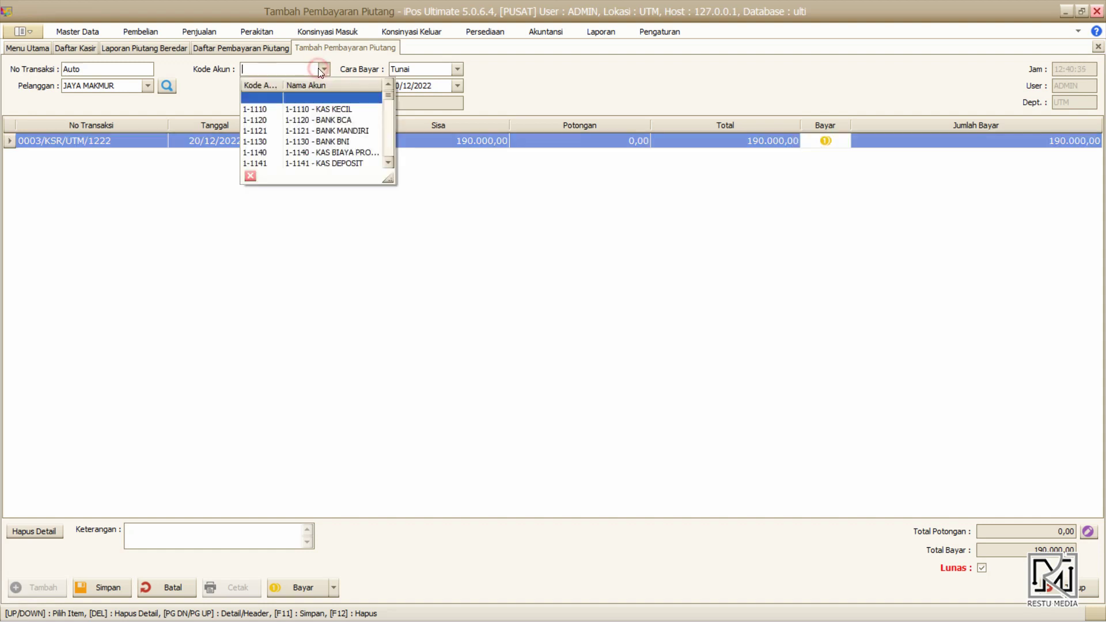
left_click(351, 130)
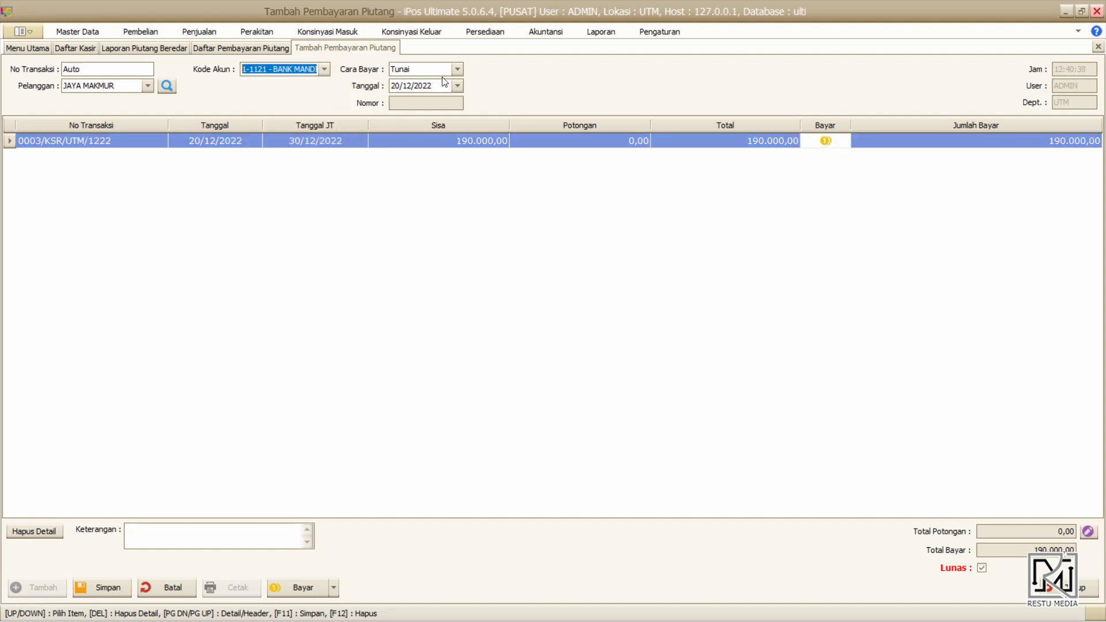
left_click(456, 69)
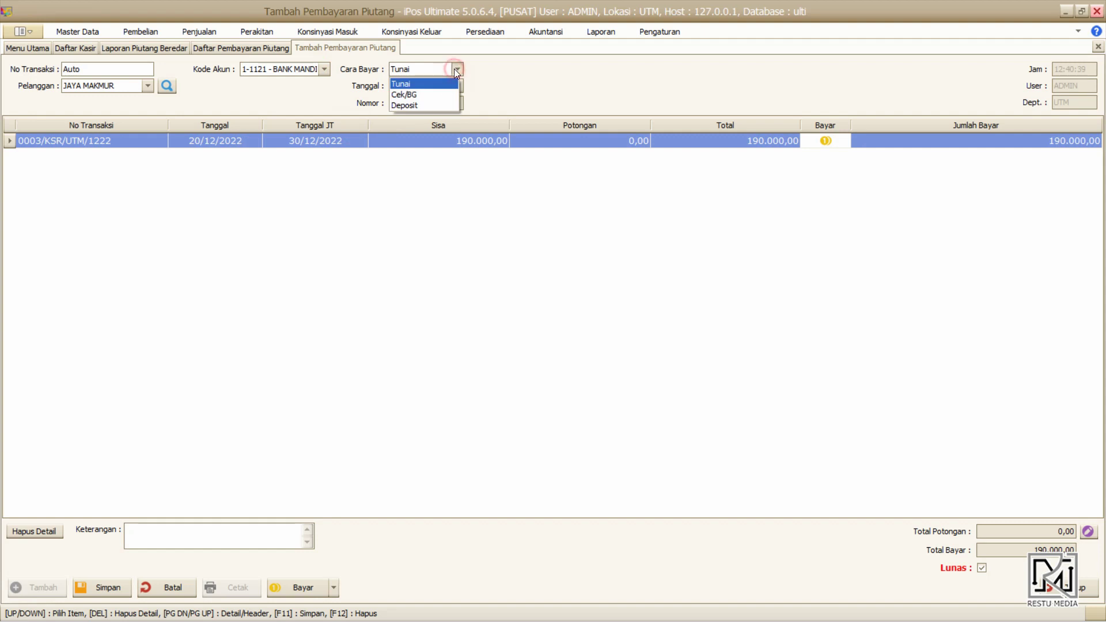
left_click(437, 93)
left_click(423, 104)
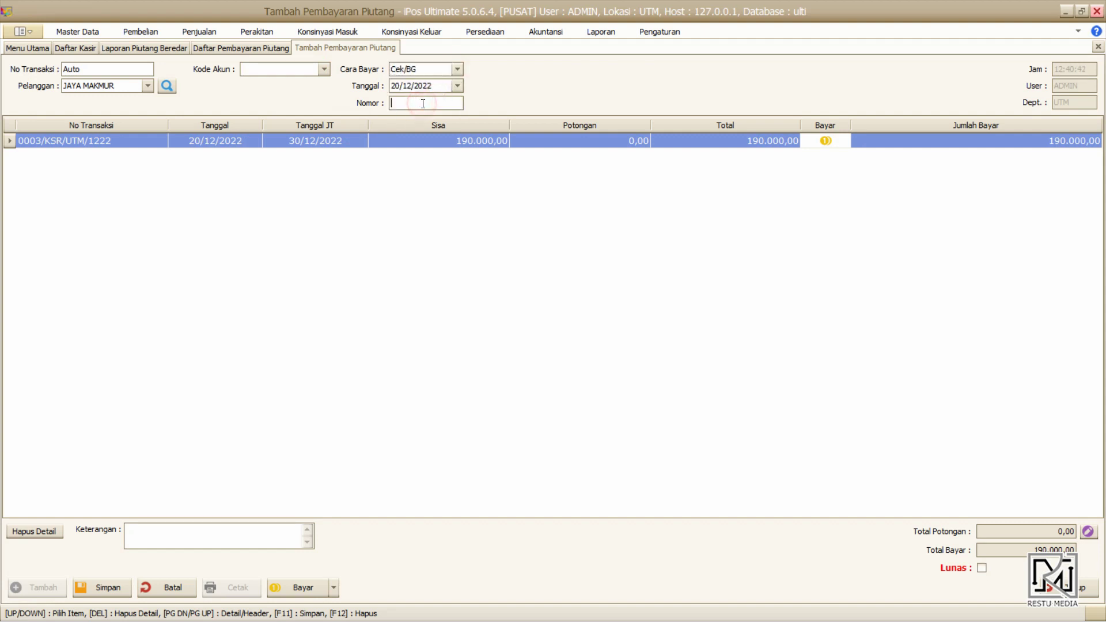
left_click(327, 74)
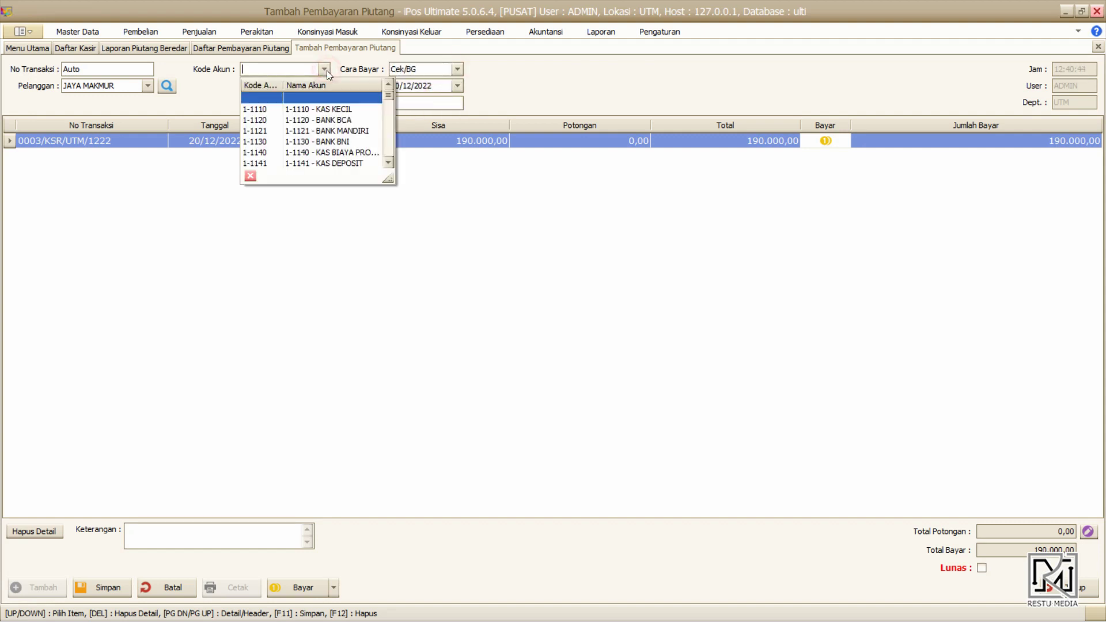
left_click(330, 126)
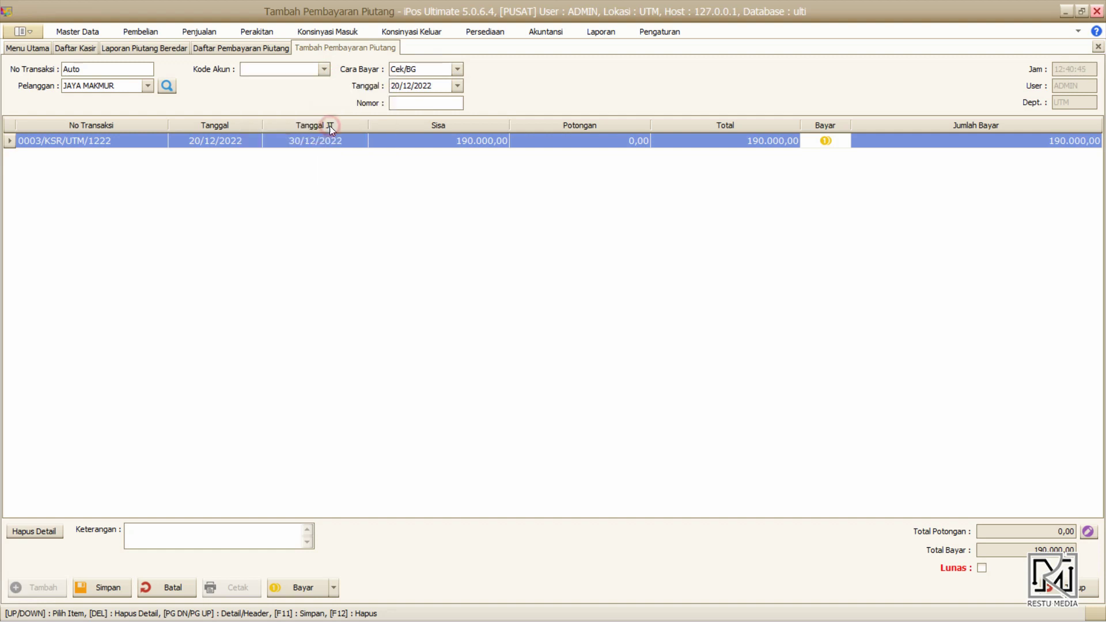
left_click(393, 104)
- Save the JAYA MAKMUR receivable payment and close its form to return to the payment list
left_click(111, 588)
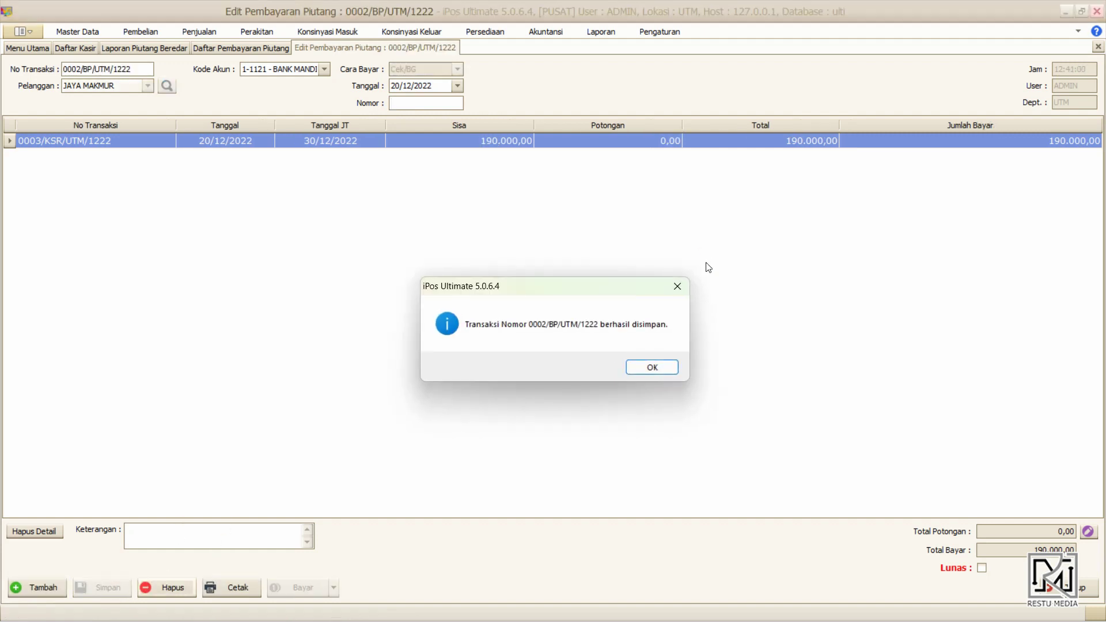
left_click(663, 367)
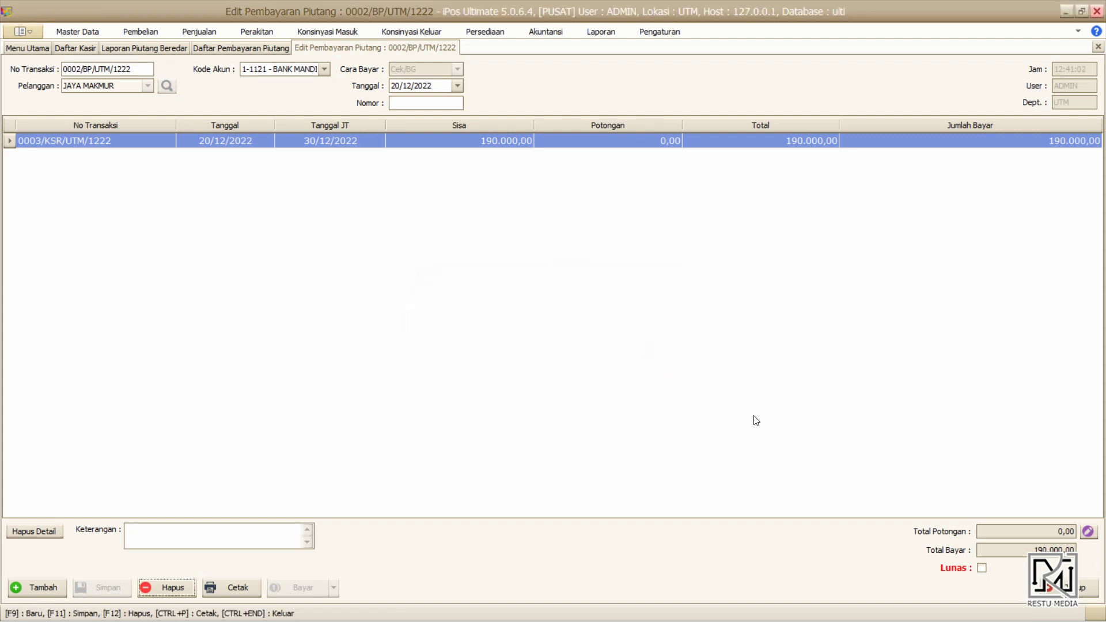
left_click(1083, 587)
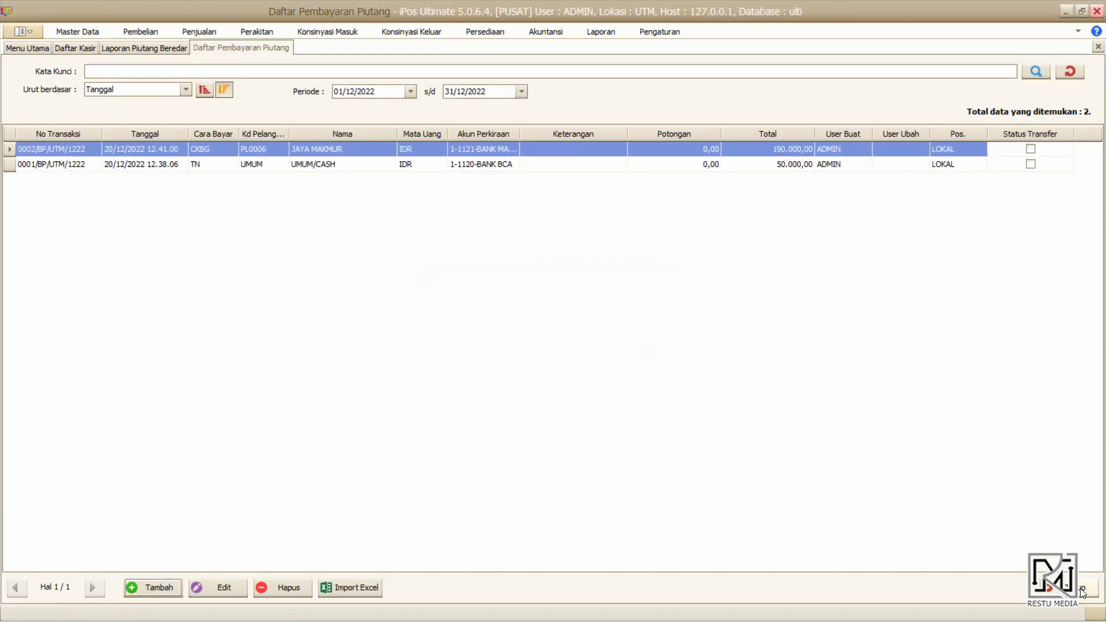
- Check the JAYA MAKMUR entry in the payment list and its remaining credit in the Laporan Piutang Beredar preview, and close the preview
left_click(368, 155)
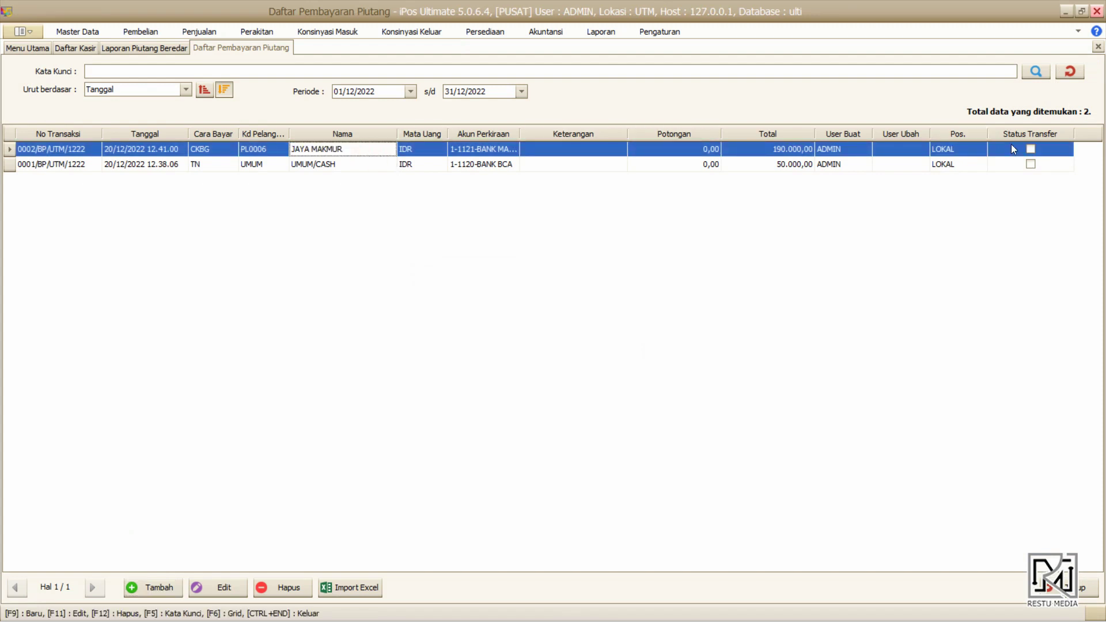
left_click(1030, 149)
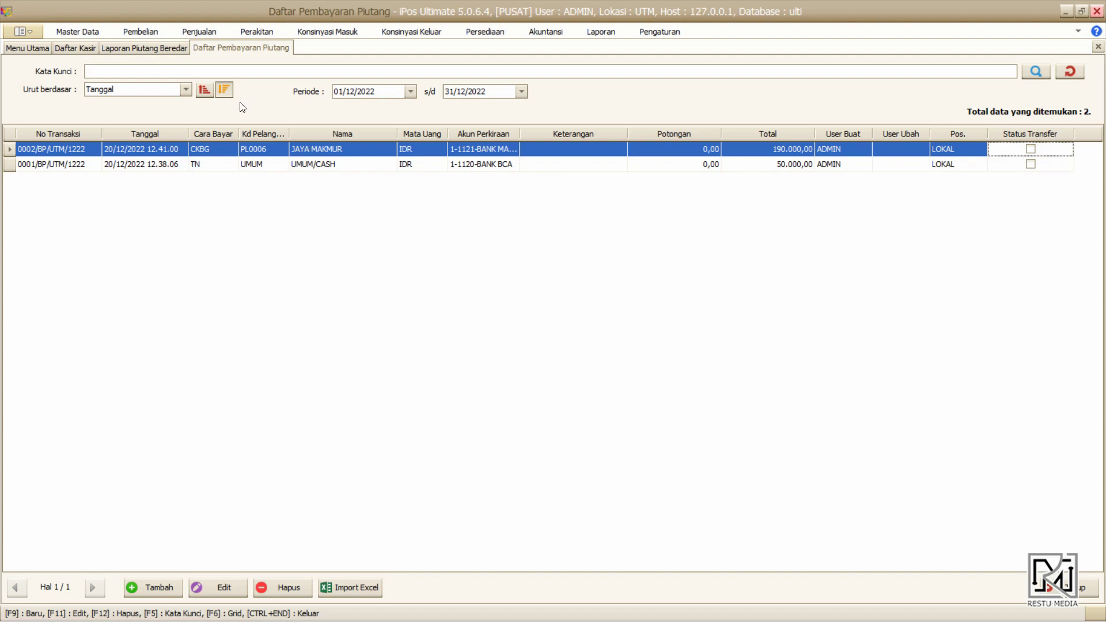
left_click(174, 49)
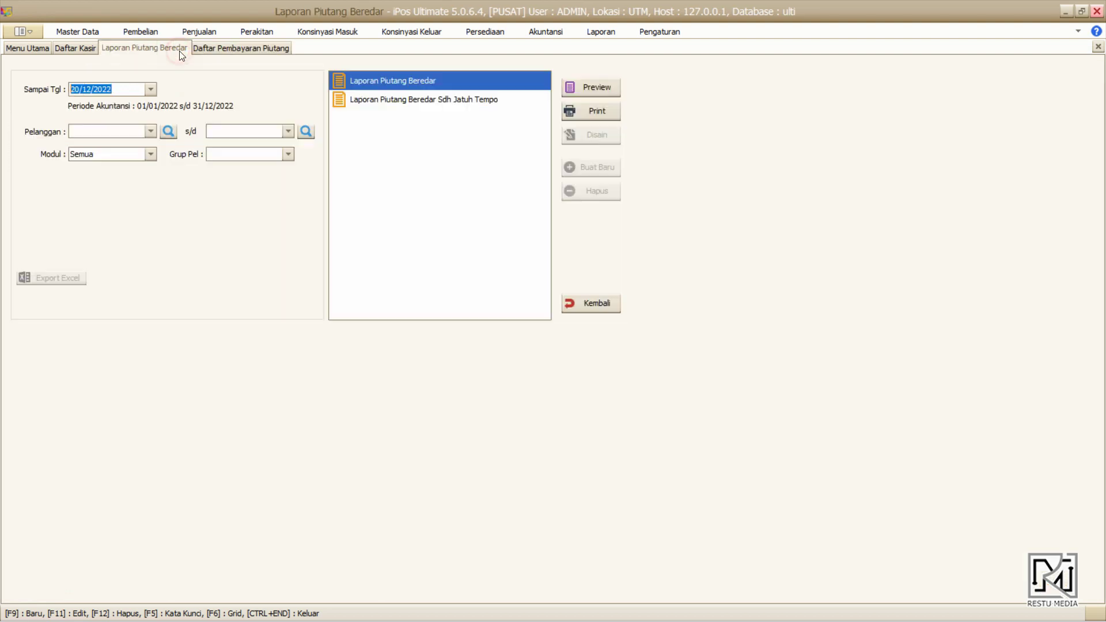
left_click(590, 88)
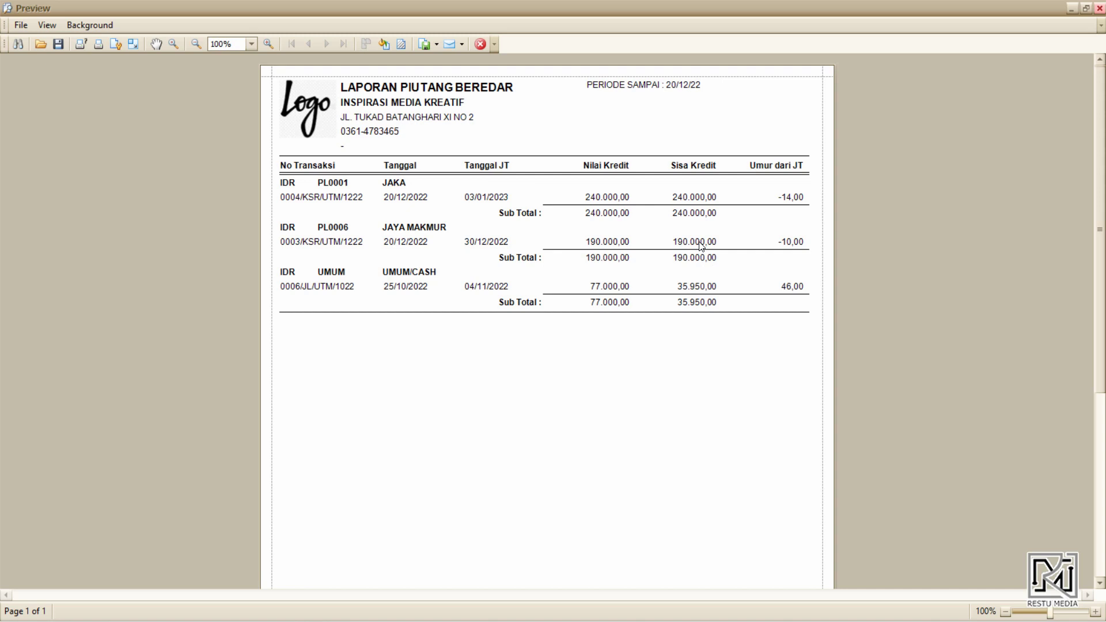
left_click(478, 45)
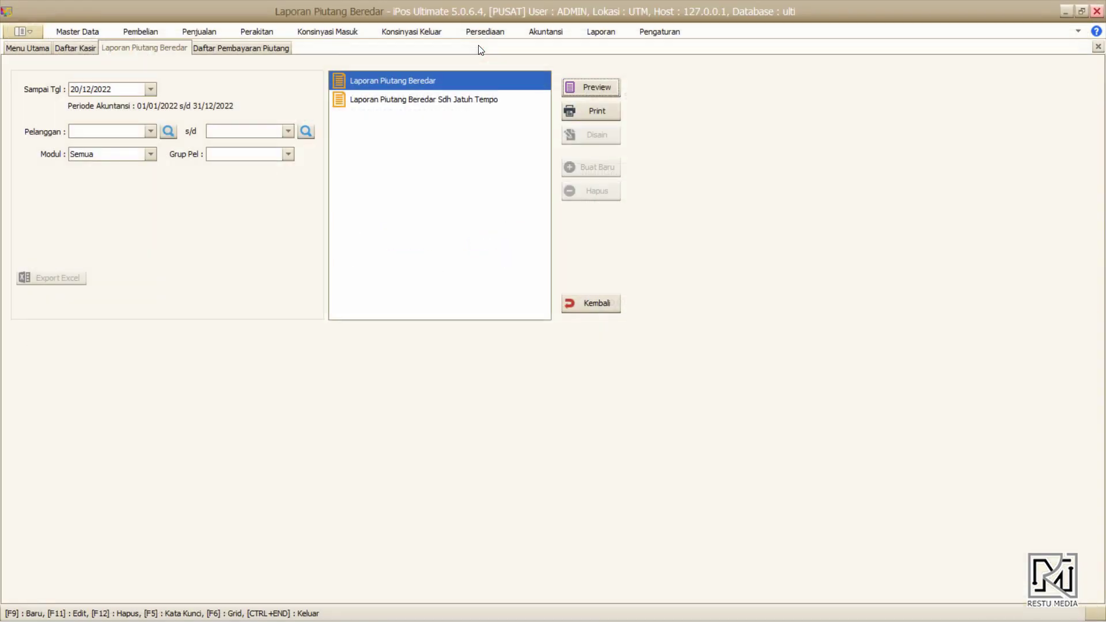
- Open the BG/Cek receivable payment status page (Status Lunas BG/Cek) and filter it by customer JAYA MAKMUR
left_click(270, 48)
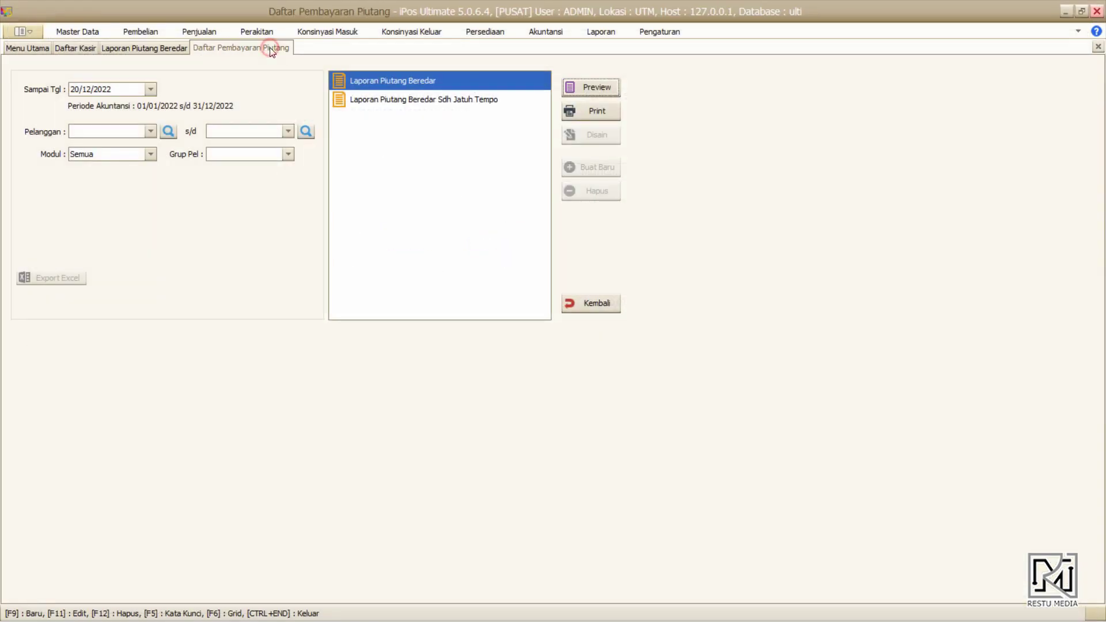
left_click(212, 32)
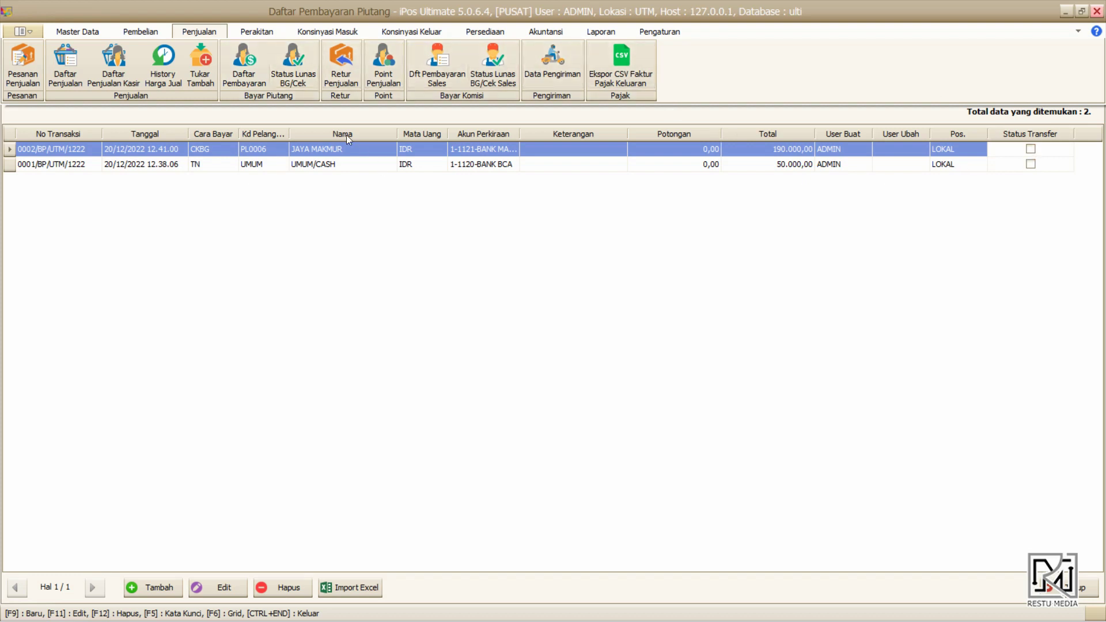
left_click(290, 69)
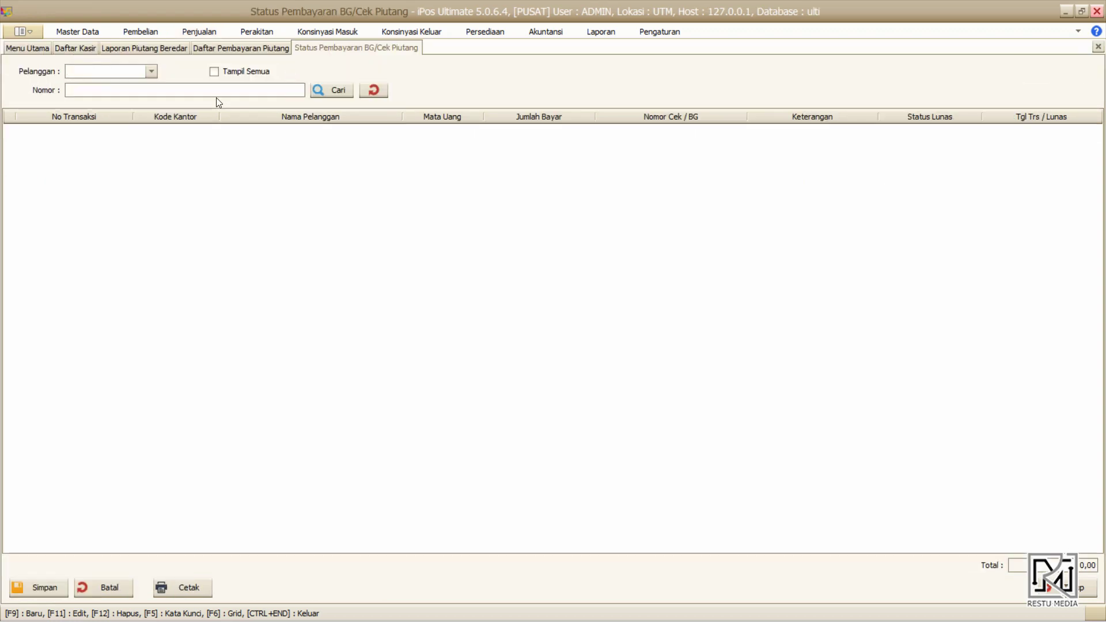
left_click(157, 72)
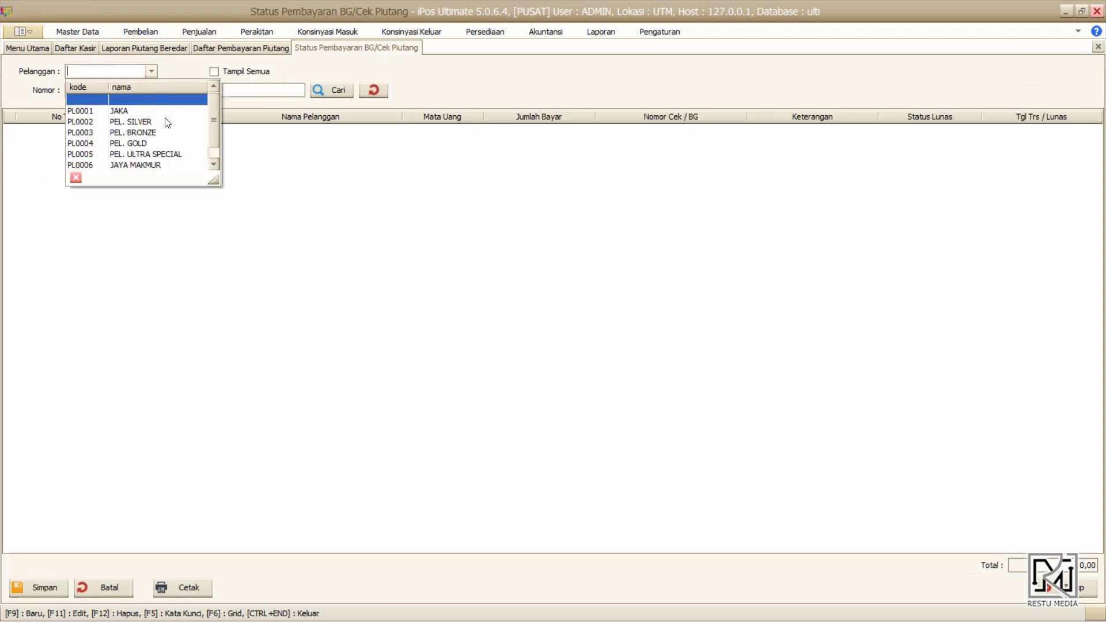
left_click(160, 166)
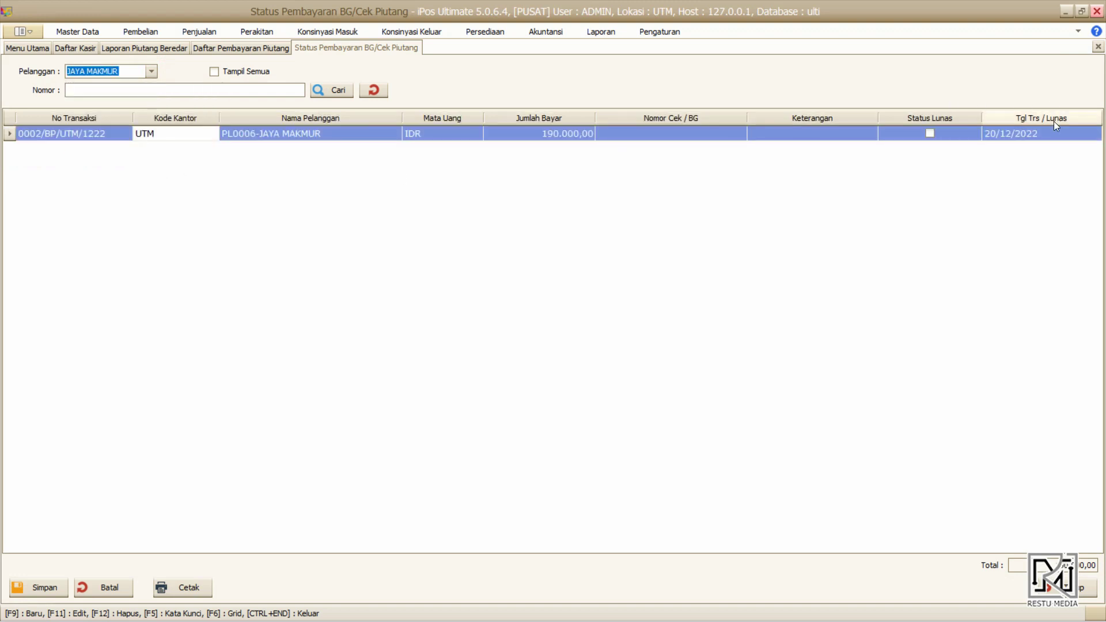
- Mark the JAYA MAKMUR cheque payment as settled (Status Lunas) with its date kept at 20/12/2022, and save
left_click(1045, 134)
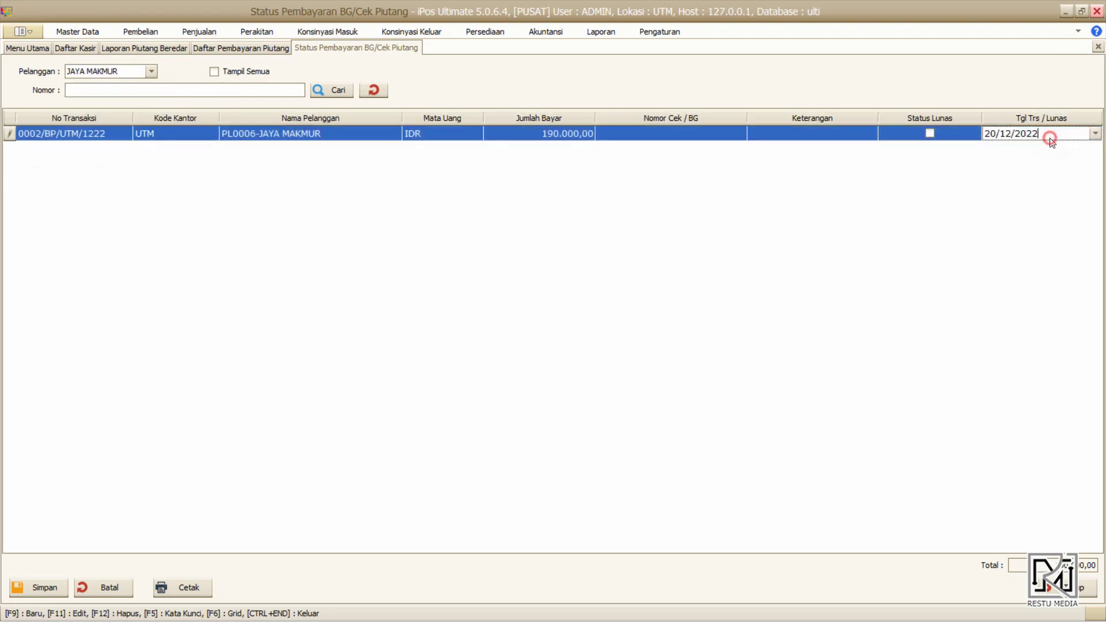
left_click(930, 134)
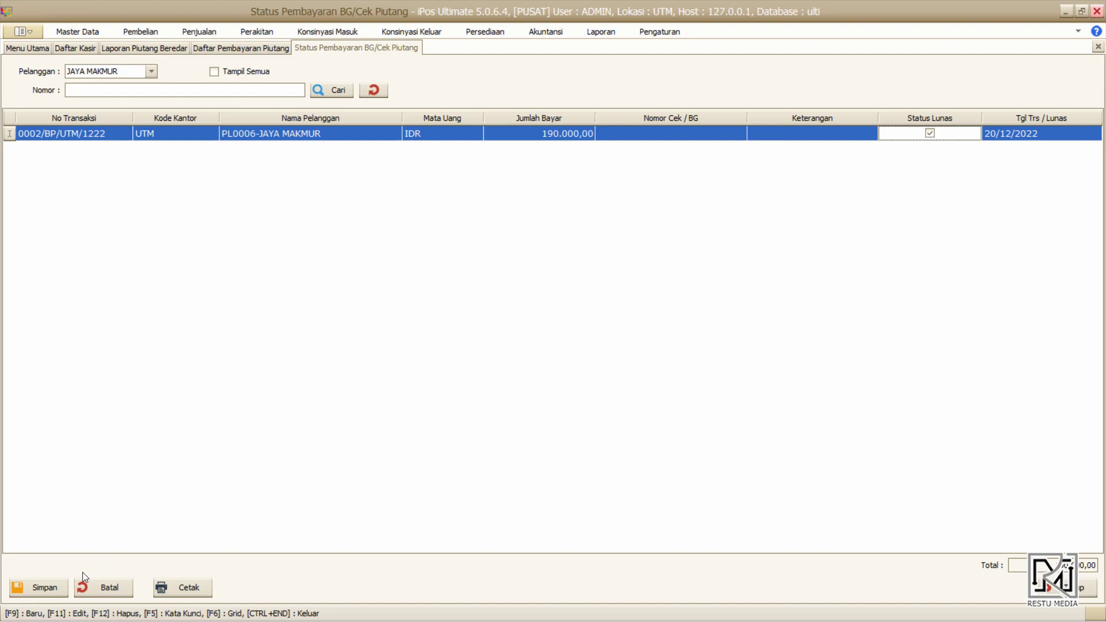
left_click(62, 586)
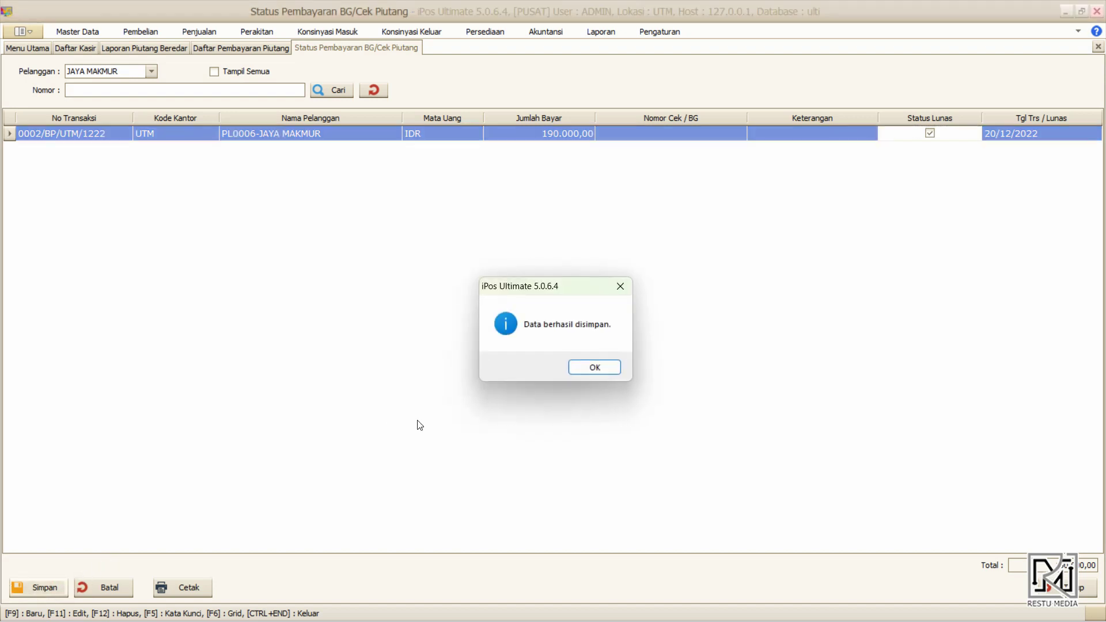
left_click(608, 372)
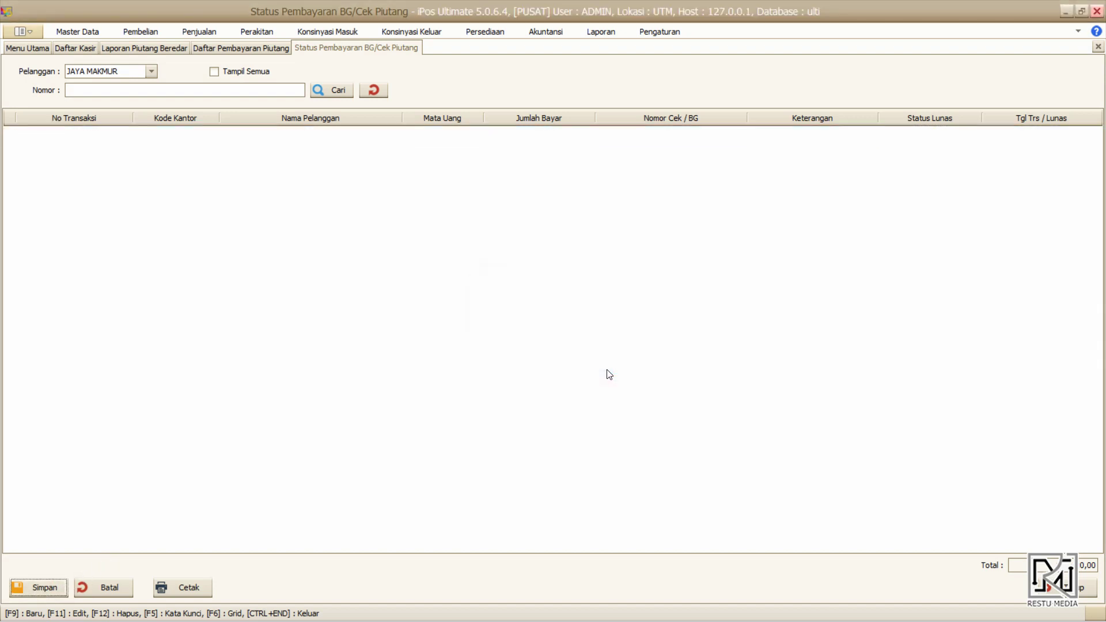
- Recheck the JAYA MAKMUR entry in the payment list and preview the updated Laporan Piutang Beredar report, closing it when finished
left_click(283, 52)
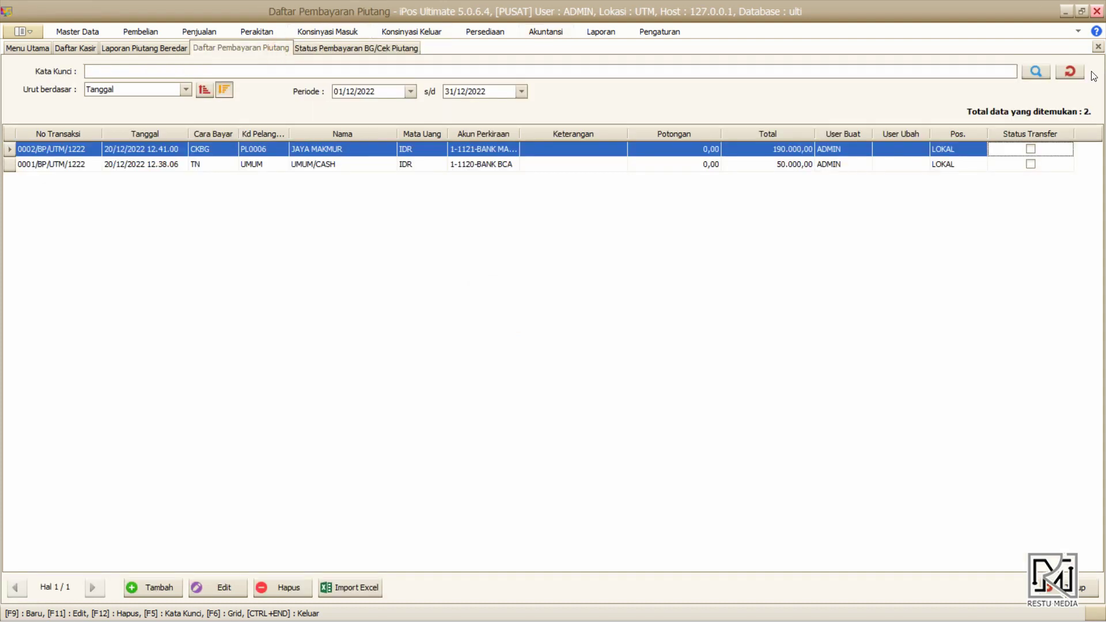
left_click(1032, 151)
left_click(177, 50)
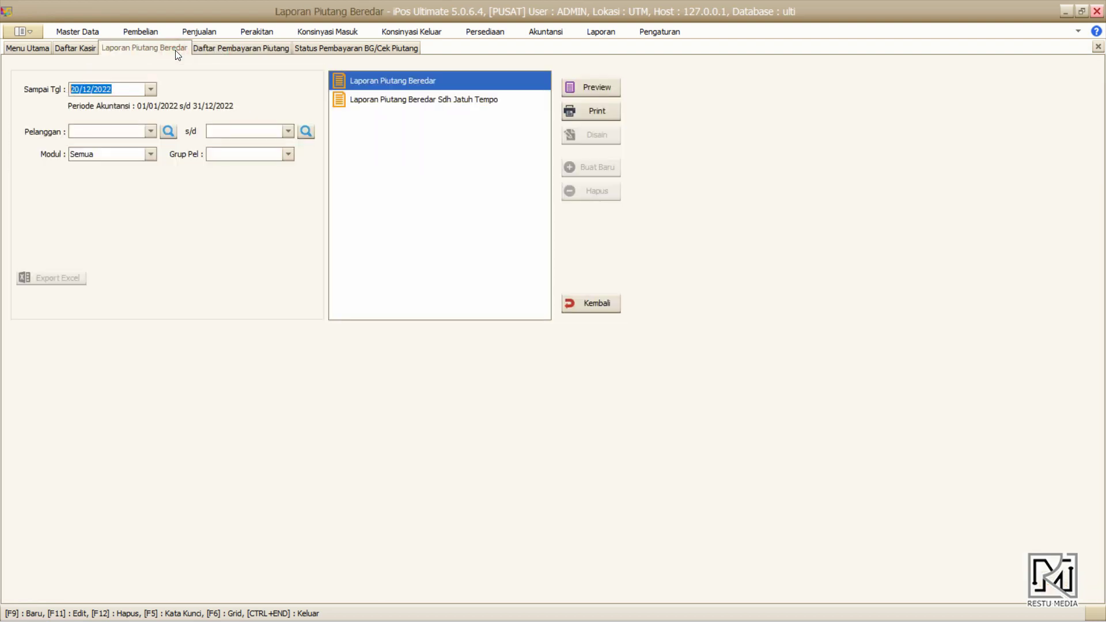
left_click(608, 84)
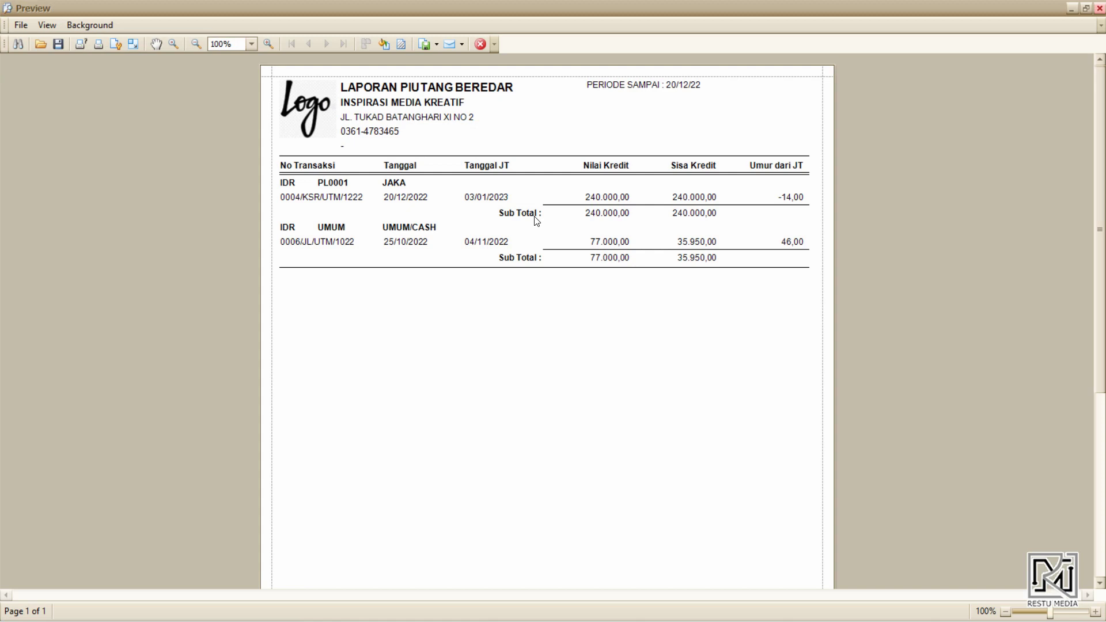
left_click(1099, 9)
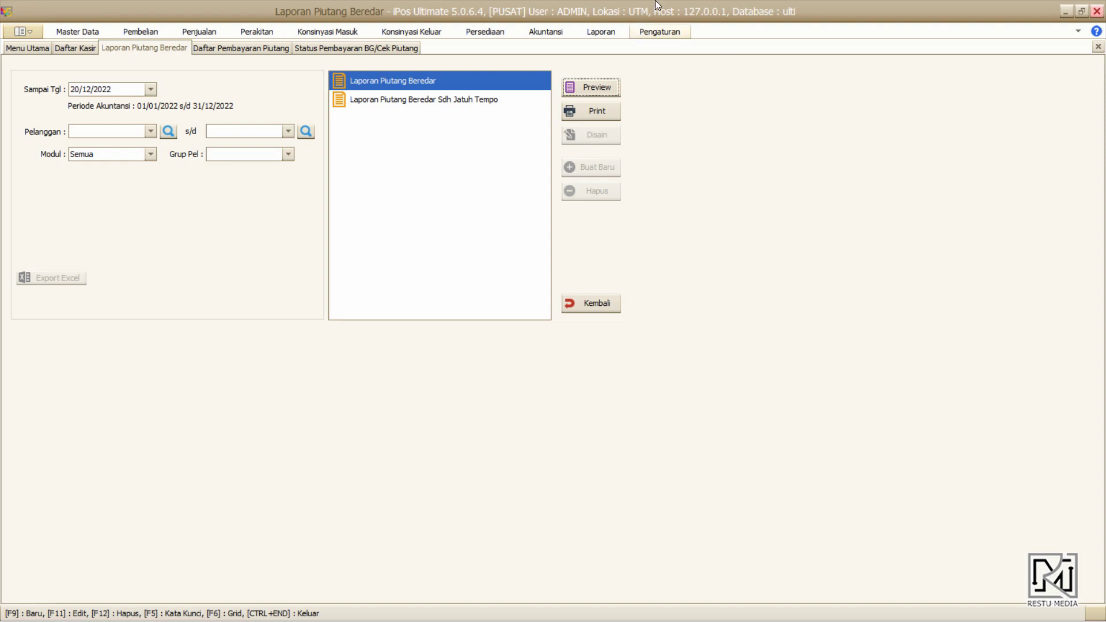
mouse_move(633, 6)
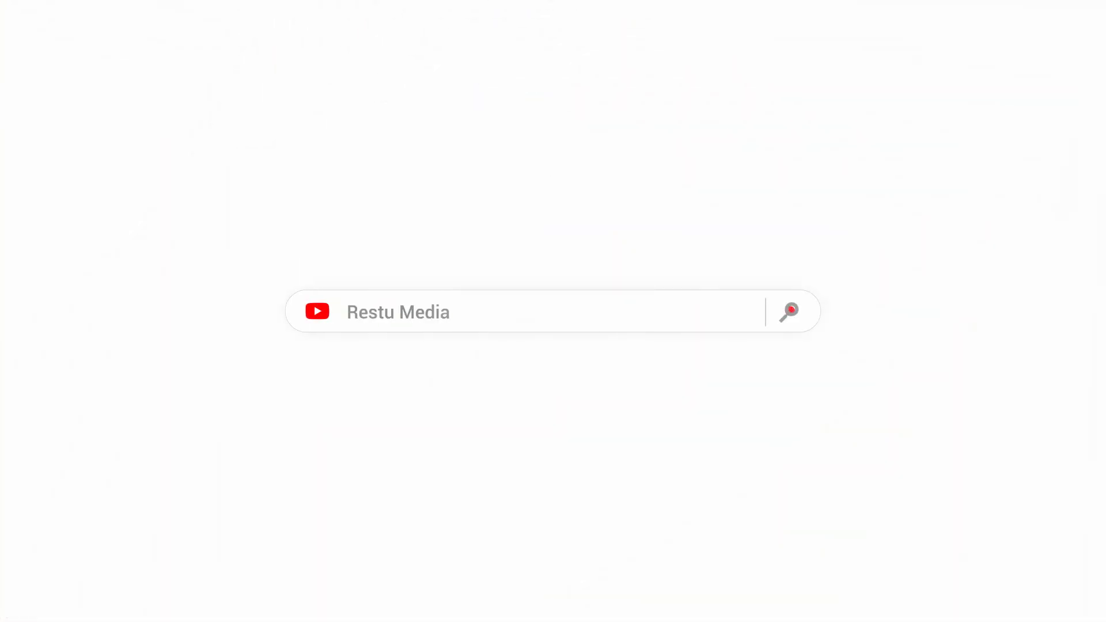